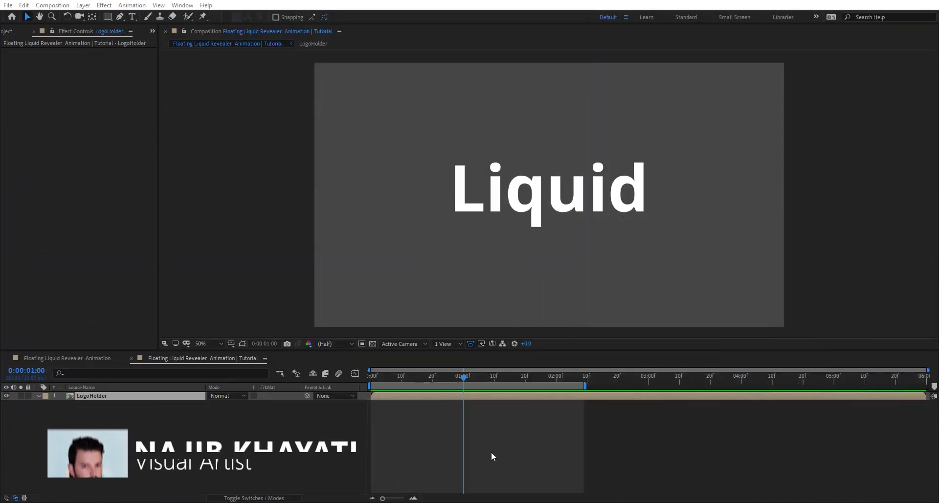
Deselect the LogoHolder layer in the 'Floating Liquid Revealer Animation | Tutorial' composition.
click(462, 436)
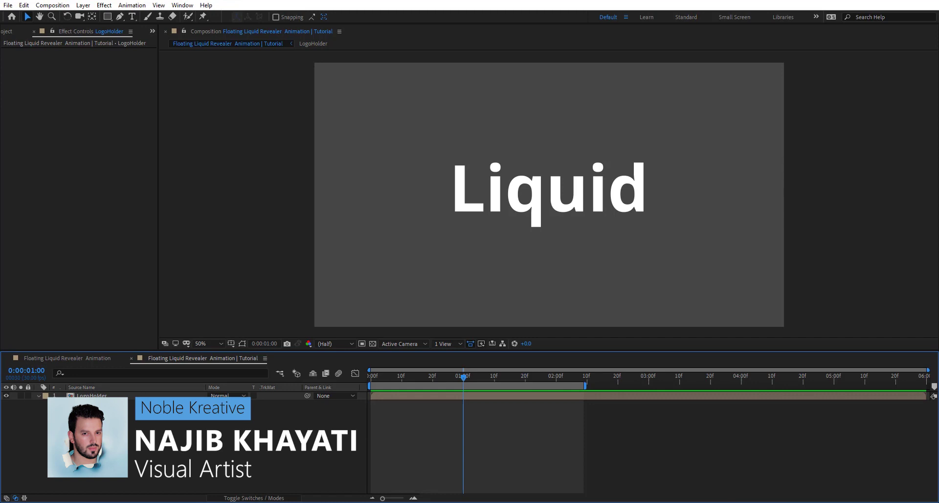
Check the Liquid text inside LogoHolder, return to the main comp, and bring up effect search.
double_click(505, 395)
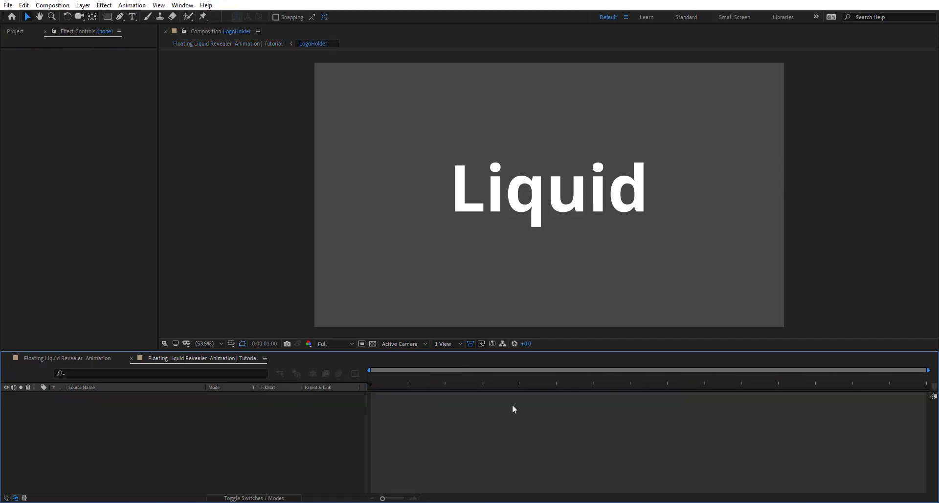
click(597, 398)
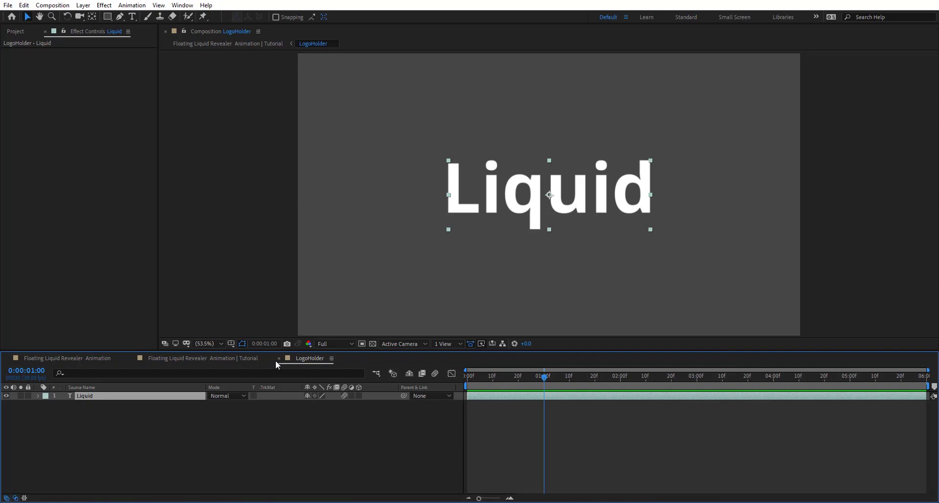
click(278, 359)
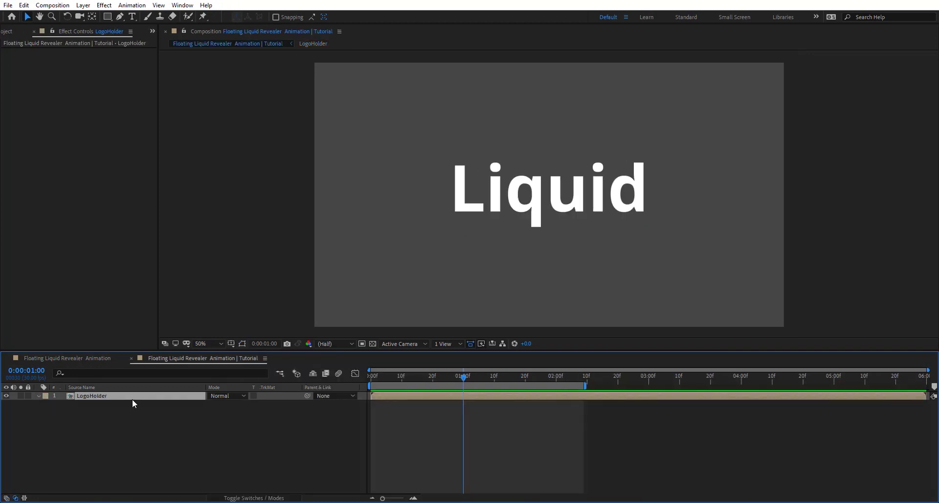
key(ctrl+space)
Apply Card Wipe to LogoHolder and view the comp at 100%.
text(card)
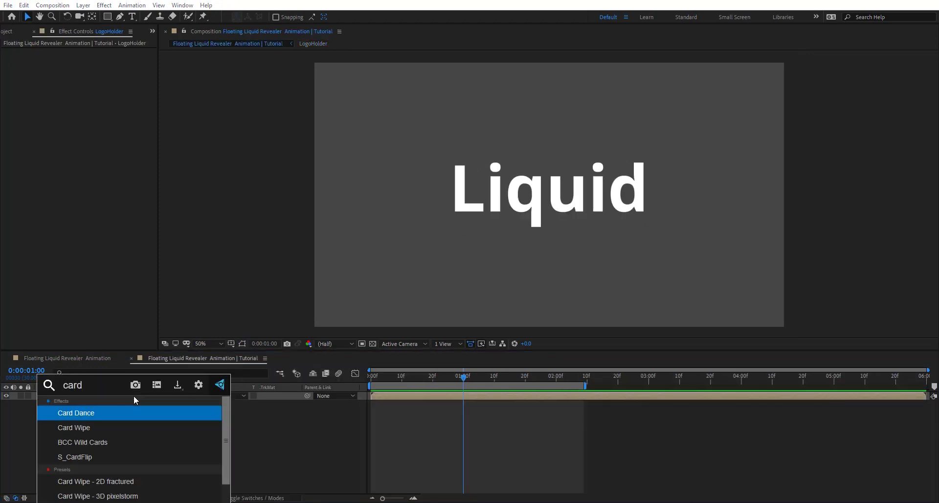
key(Down)
key(Return)
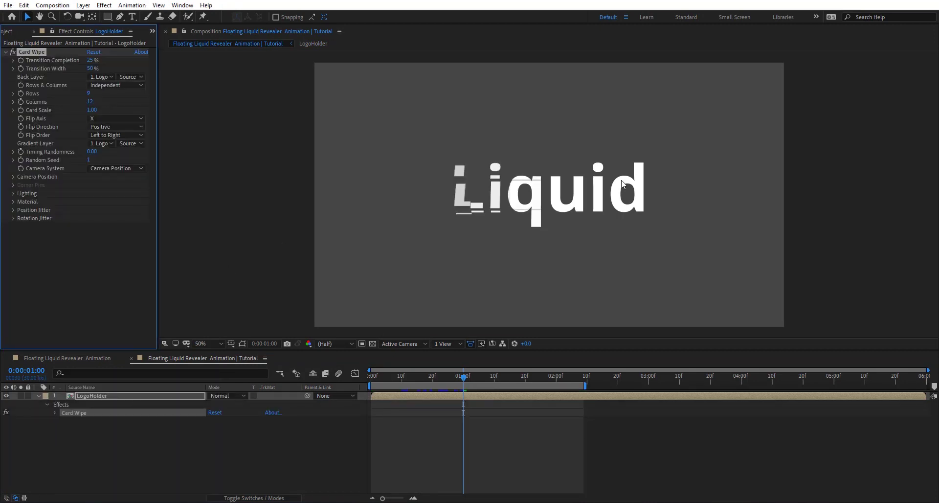
key(/)
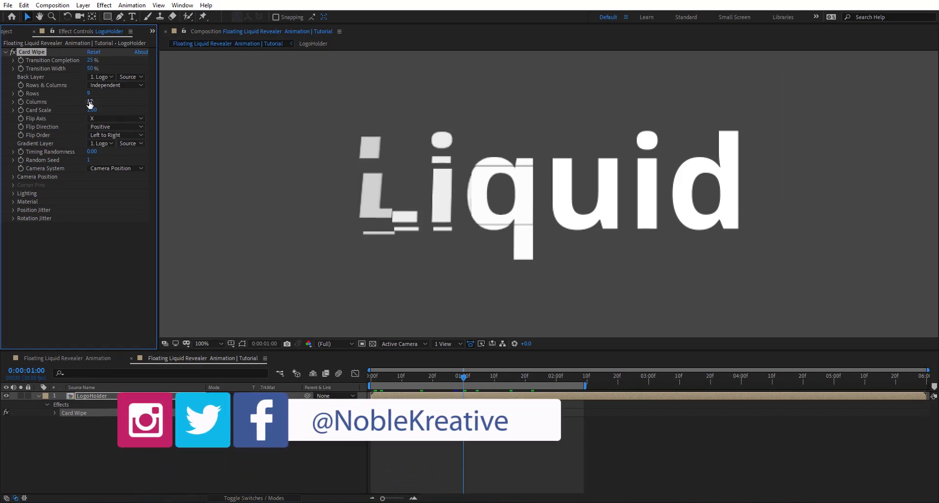
Increase the card count and set Card Wipe's Flip Axis to Random.
drag(88, 101, 121, 96)
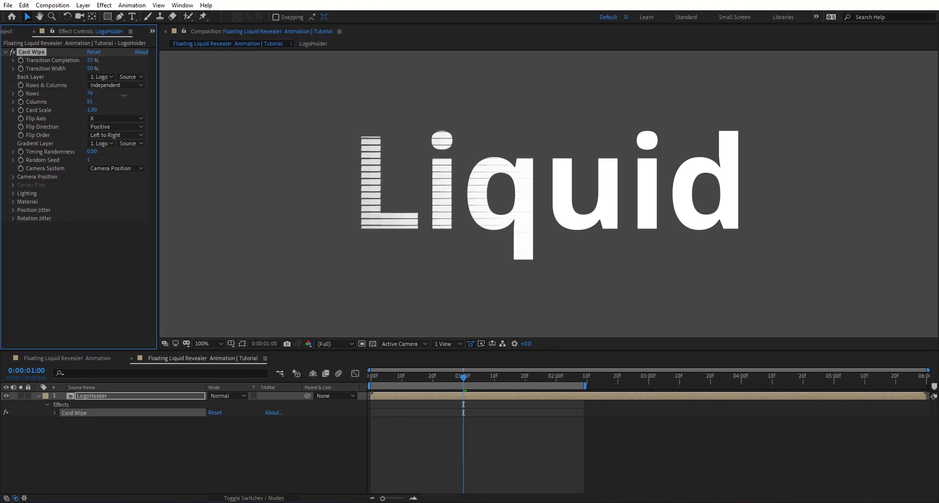
click(111, 120)
click(121, 140)
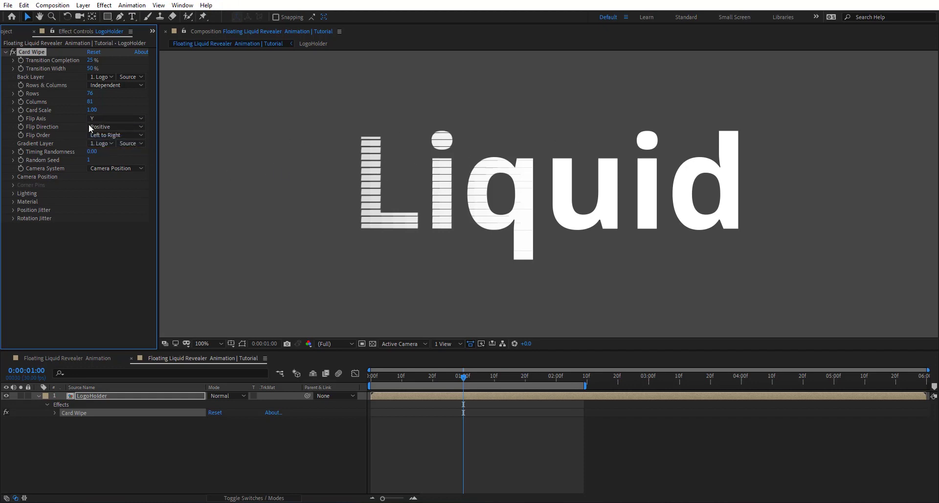
click(116, 120)
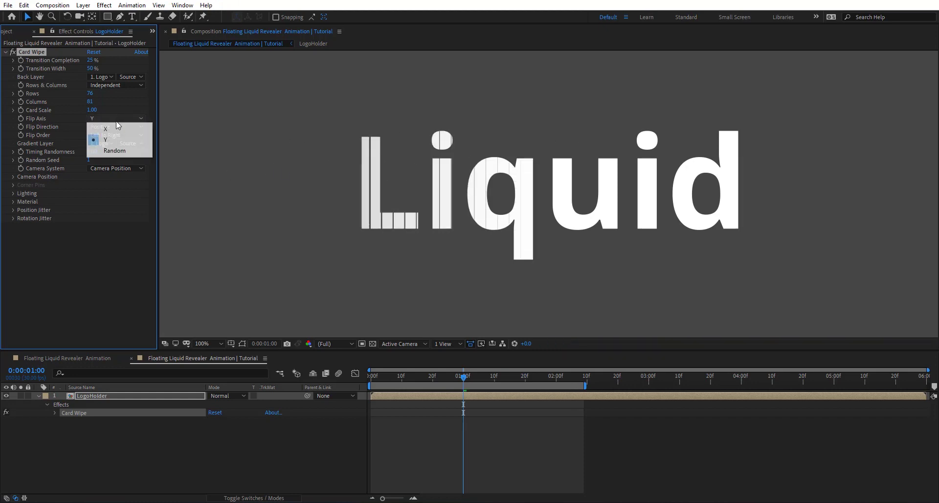
click(112, 151)
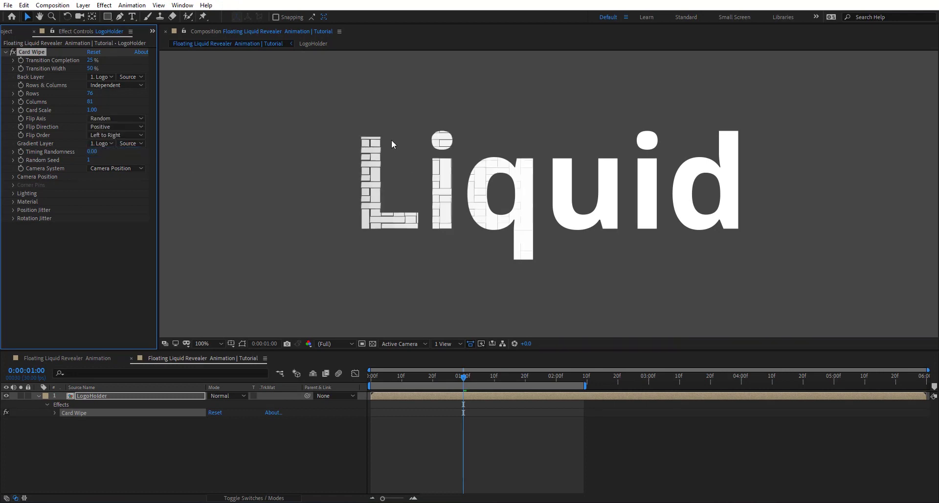
Set Card Wipe to 150 columns and 5 rows.
click(89, 101)
text(150)
key(Return)
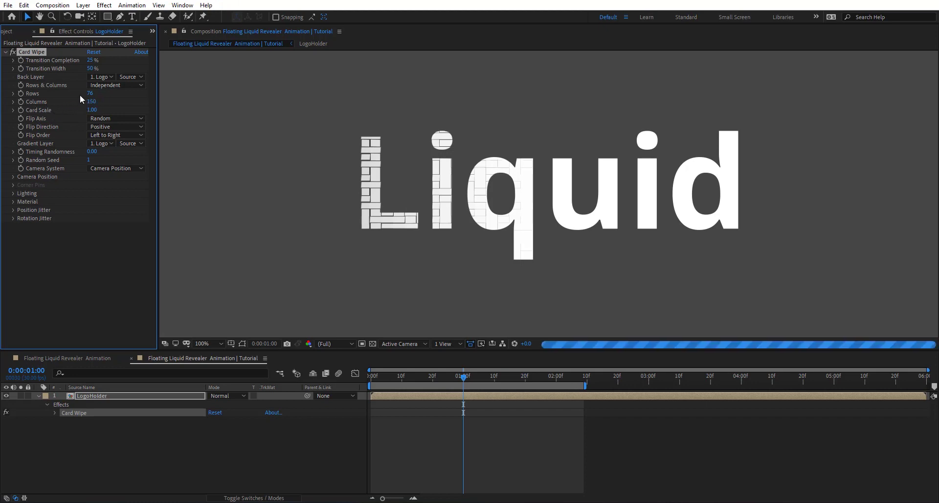
click(90, 93)
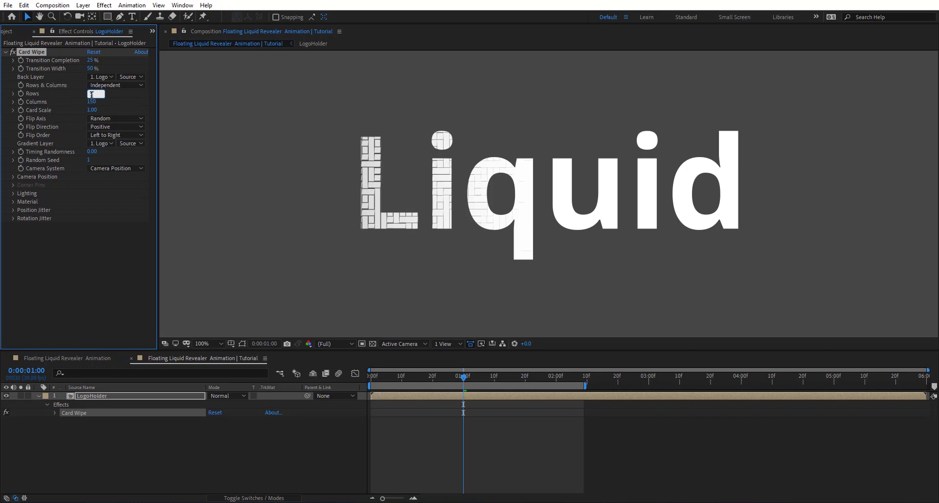
text(5)
key(Return)
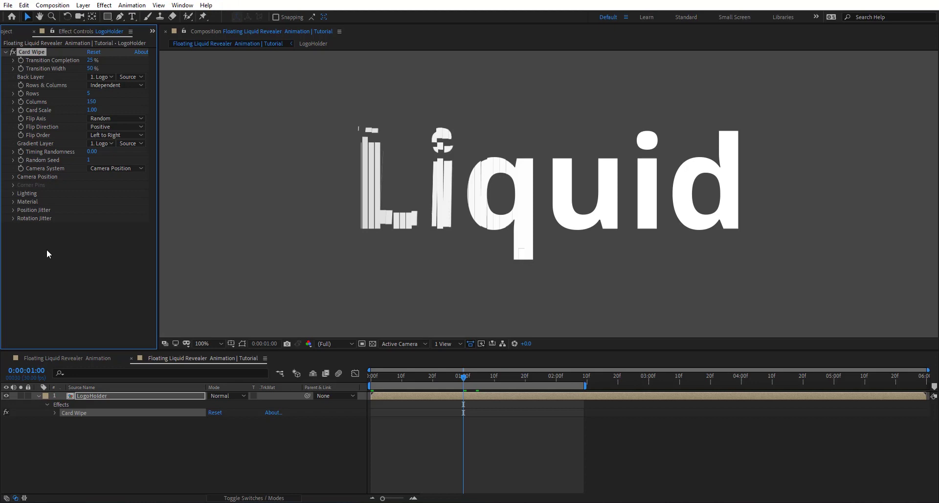
key(space)
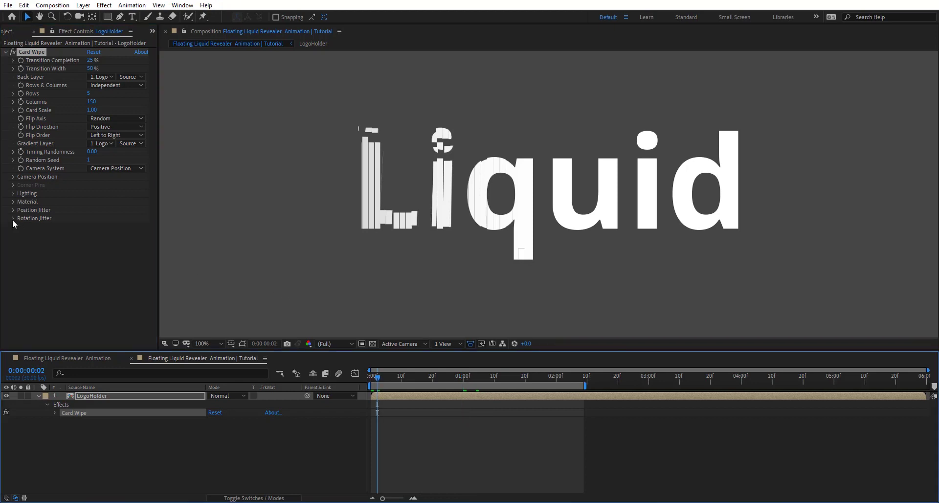
Keyframe X, Y and Z Jitter Amount at 5 at the start of the comp.
click(13, 209)
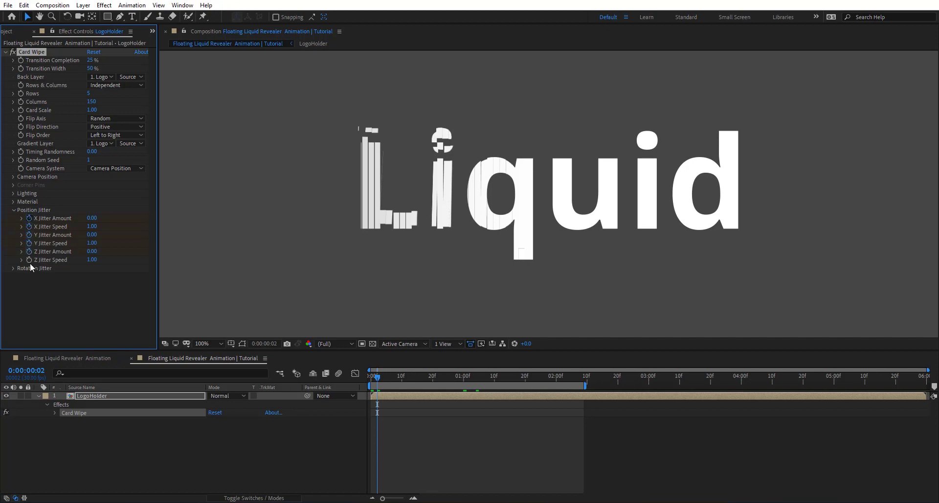
key(u)
drag(399, 409, 379, 453)
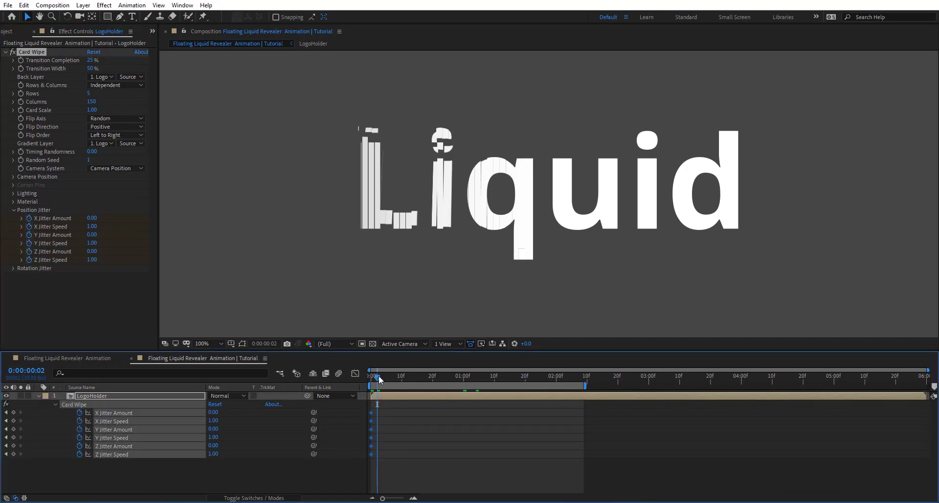
drag(379, 375, 363, 376)
click(93, 219)
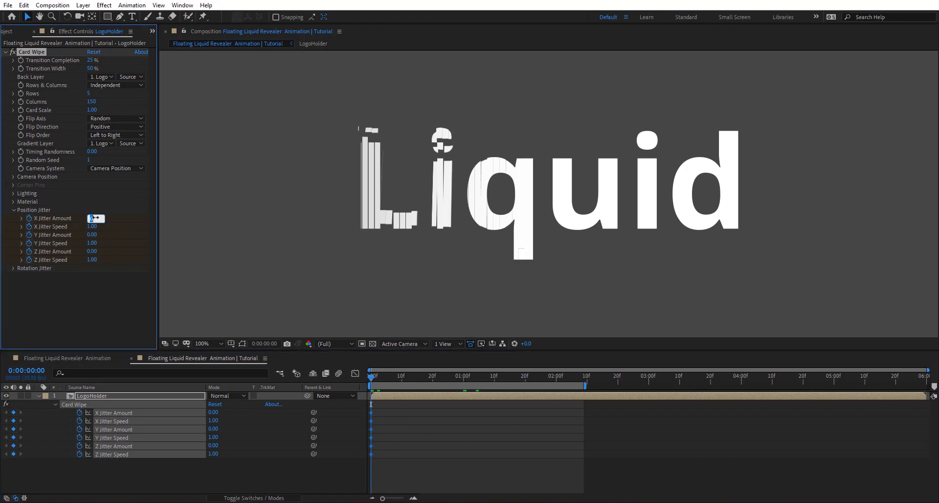
text(5)
click(92, 236)
text(5)
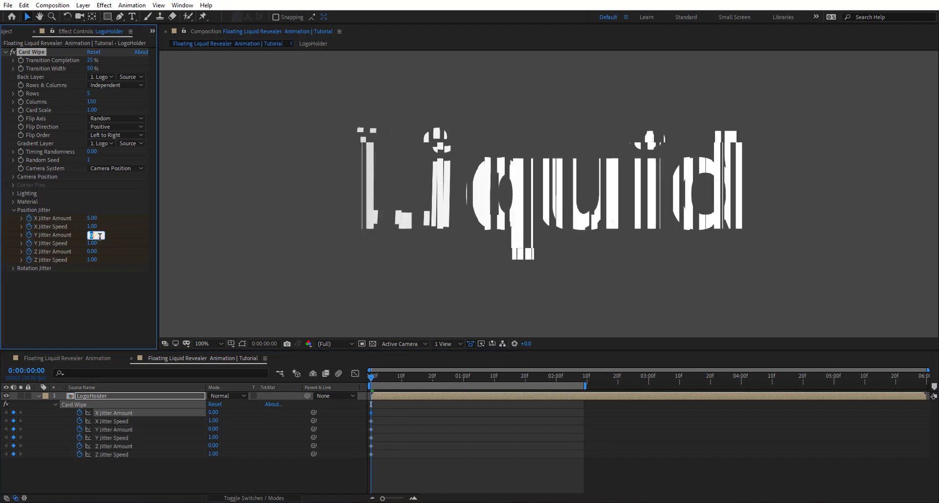
click(93, 251)
text(5)
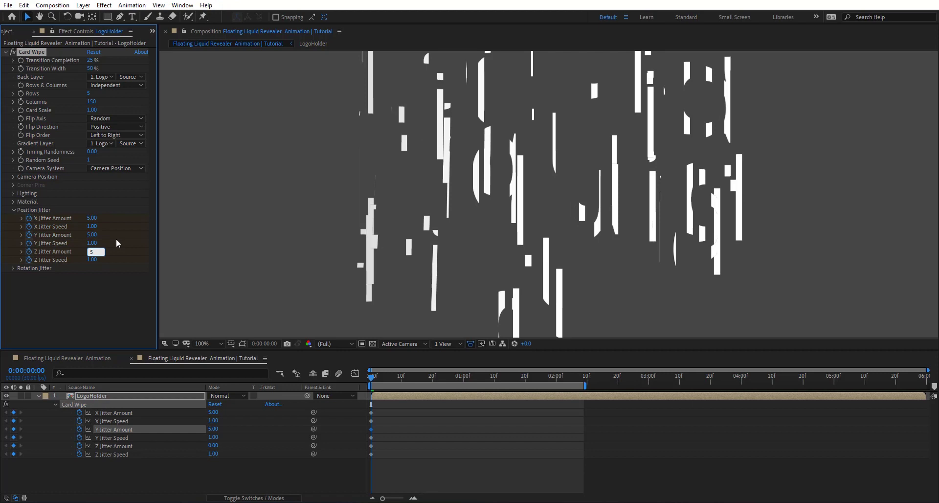
click(144, 252)
At one second, set all jitter amounts and speeds to 0.
key(shift+Page_Down)
key(shift+Page_Down)
key(shift+Page_Down)
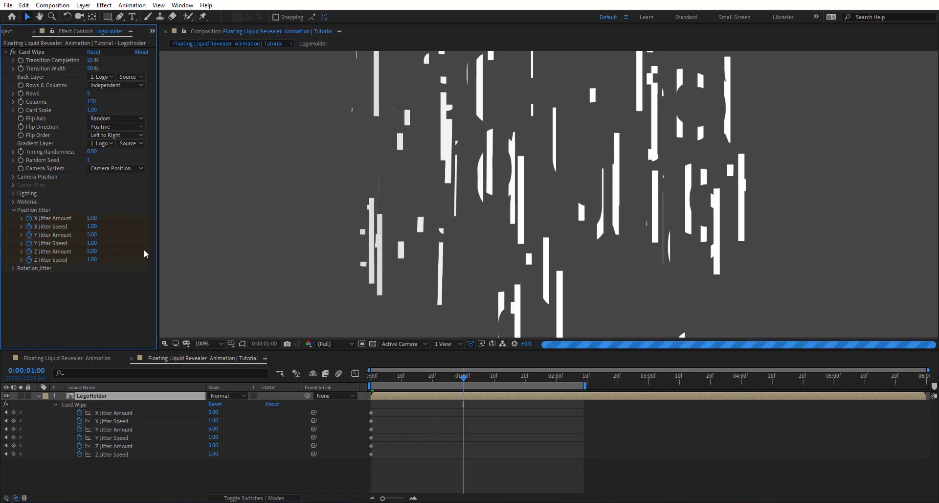
click(93, 219)
text(0)
key(Tab)
text(0)
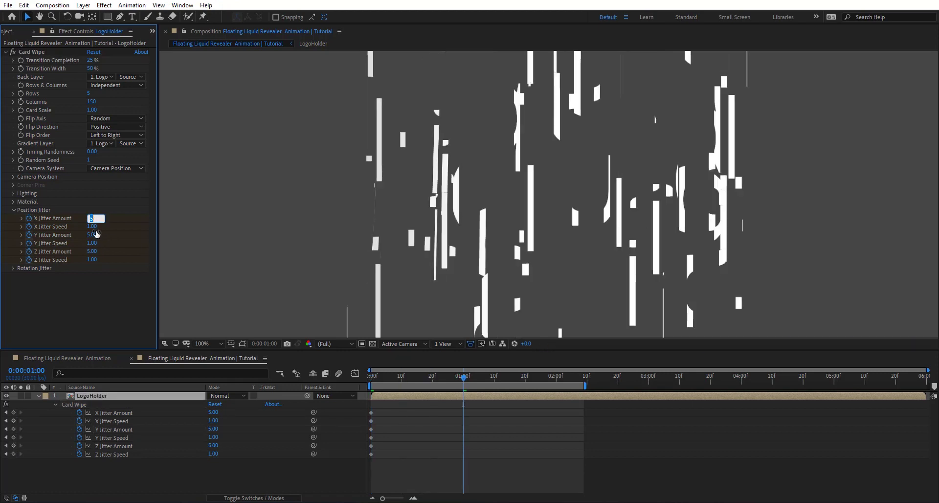
key(Tab)
text(0)
key(Tab)
text(0)
key(Tab)
text(0)
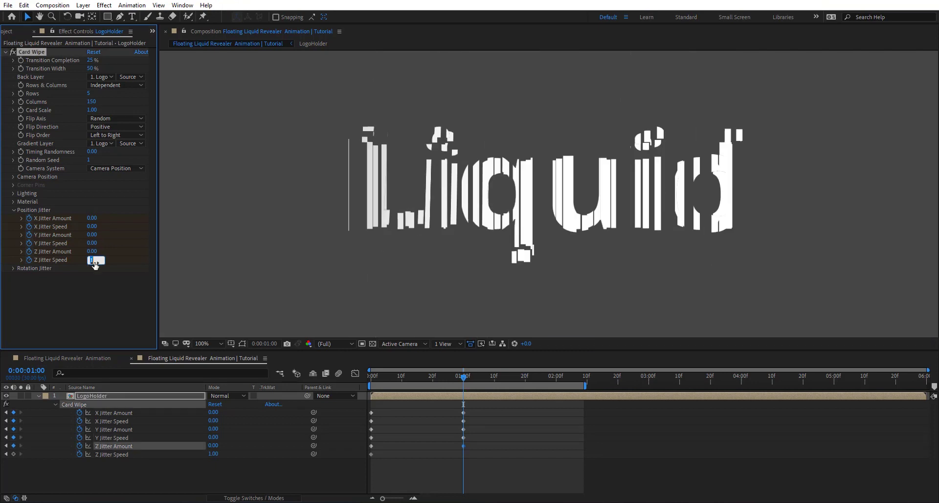
key(Tab)
text(0)
key(Return)
End the work area at 1:03 and preview the jitter reveal at Fit, then 100%.
drag(462, 375, 474, 381)
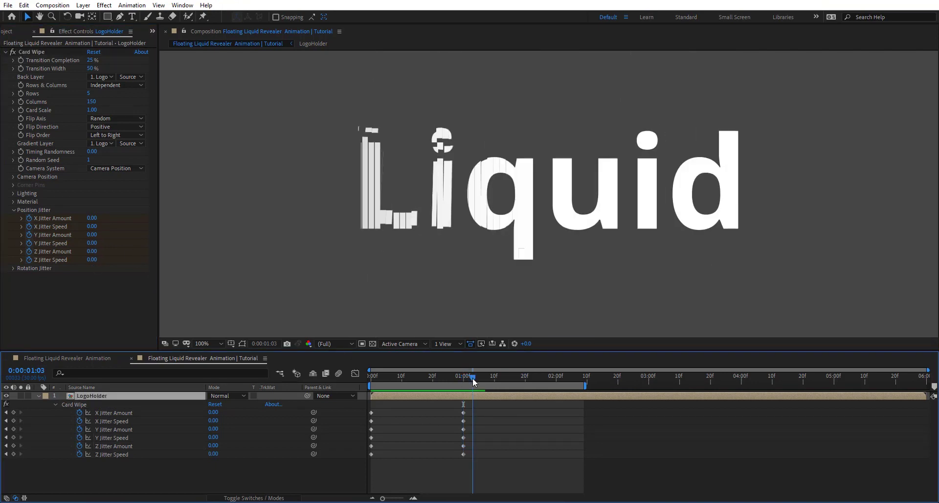
key(n)
click(208, 344)
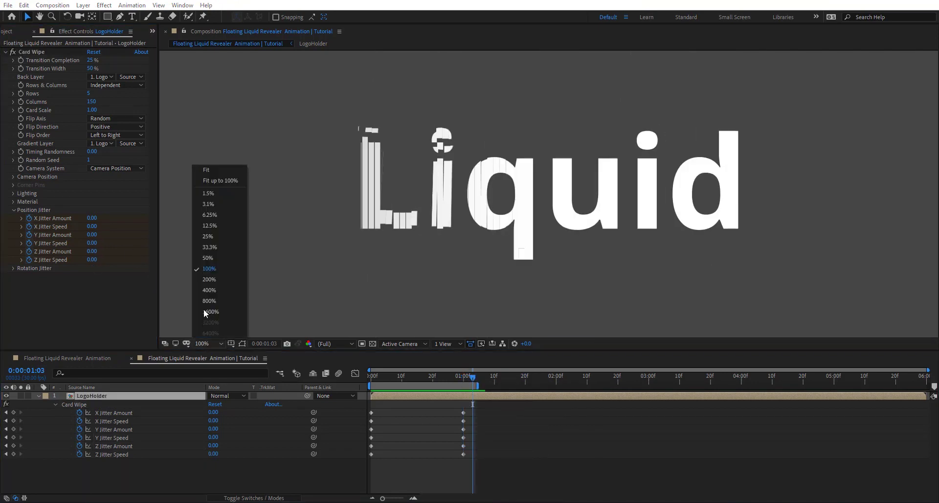
click(216, 180)
key(space)
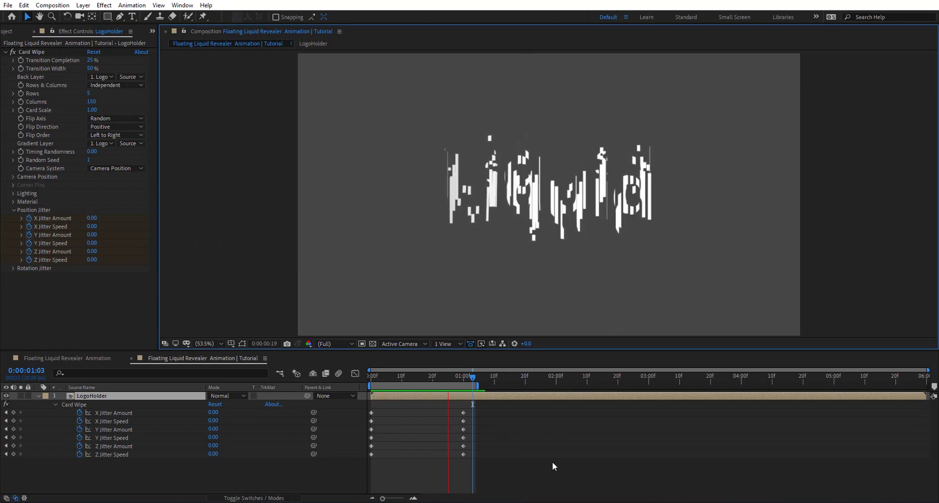
drag(374, 377, 462, 399)
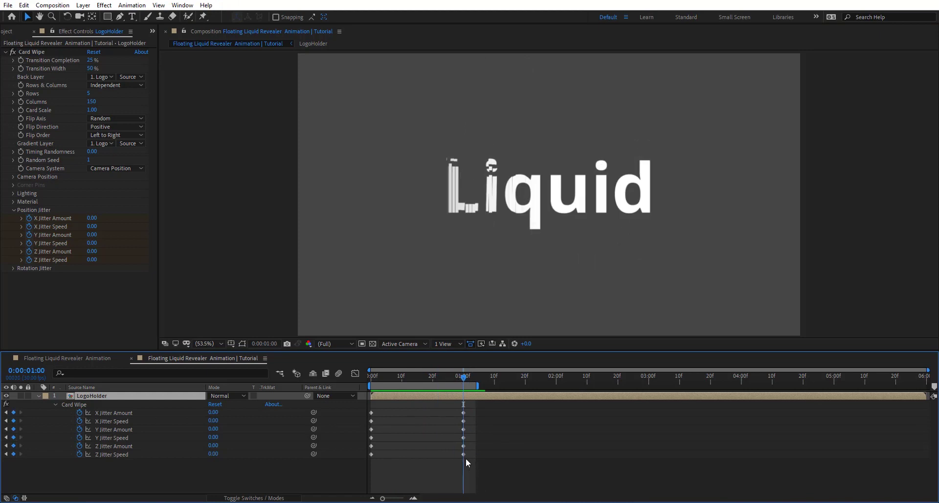
key(slash)
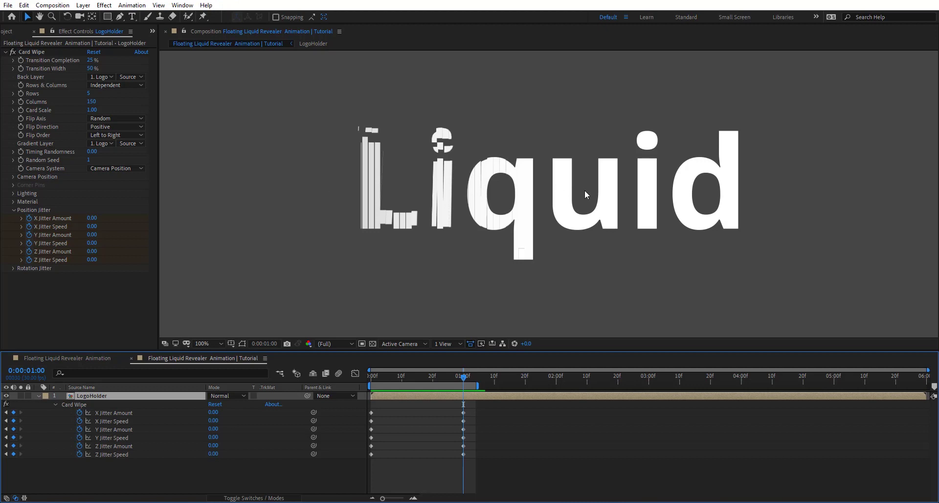
Keyframe Transition Completion at 0% at one second and 50% at frame 14.
click(32, 51)
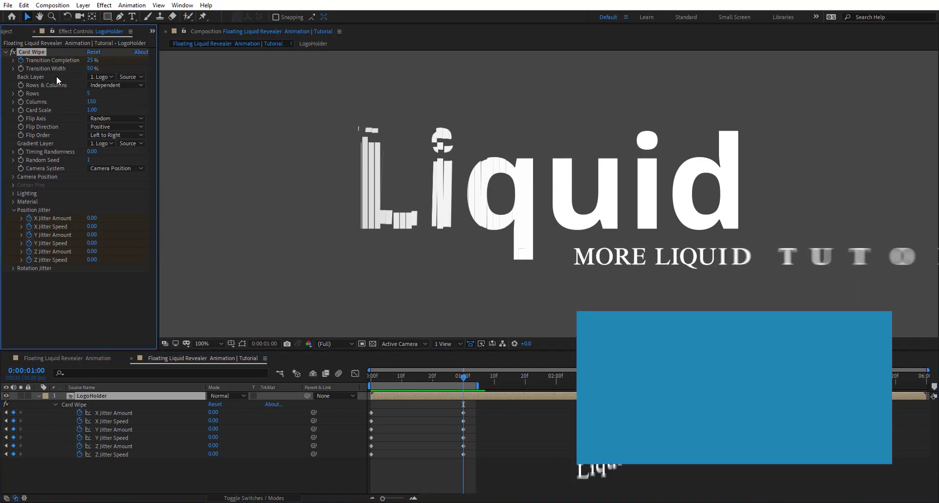
click(91, 60)
text(0)
key(Return)
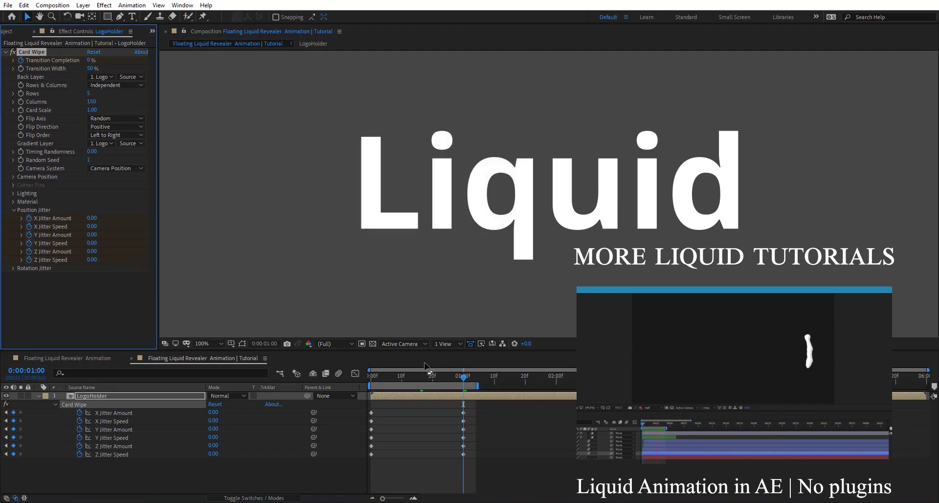
click(413, 377)
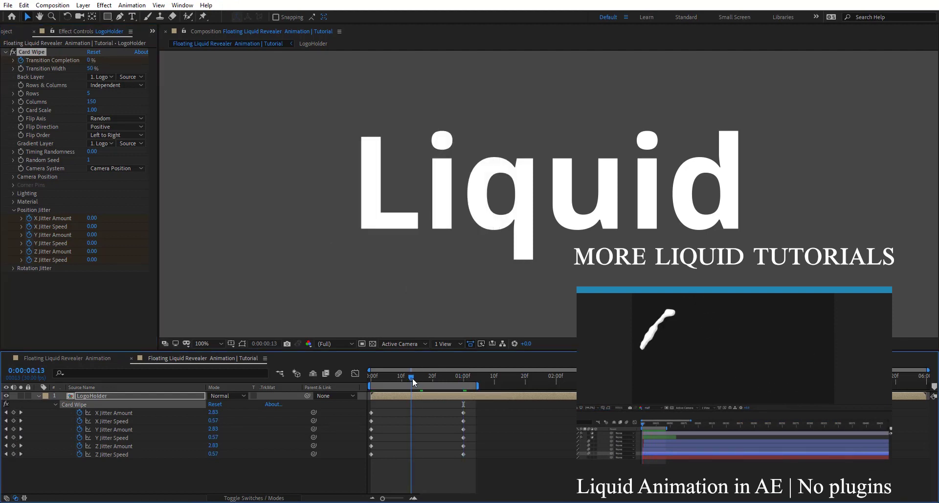
mouse_move(413, 378)
mouse_down()
mouse_move(421, 369)
mouse_move(457, 380)
mouse_move(395, 377)
mouse_up()
click(89, 60)
key(Return)
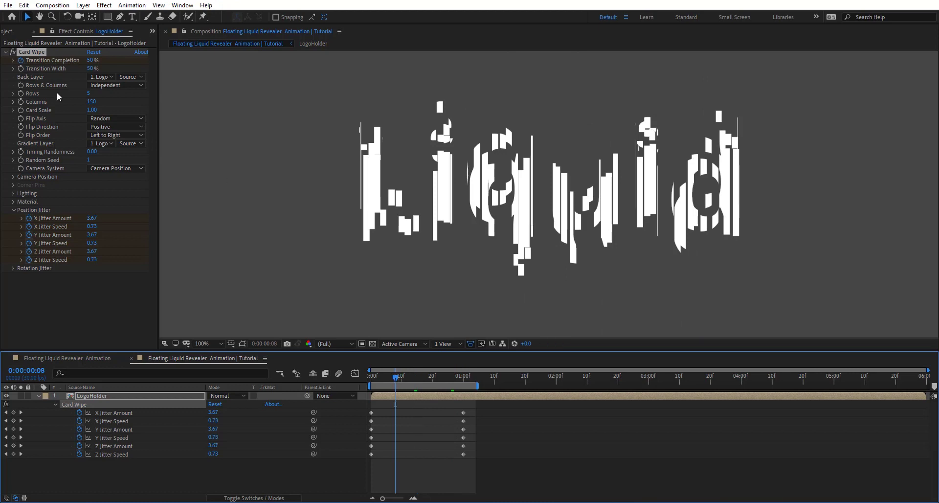
Widen Transition Width to 100% and scrub to watch the Liquid text re-form.
drag(90, 68, 208, 68)
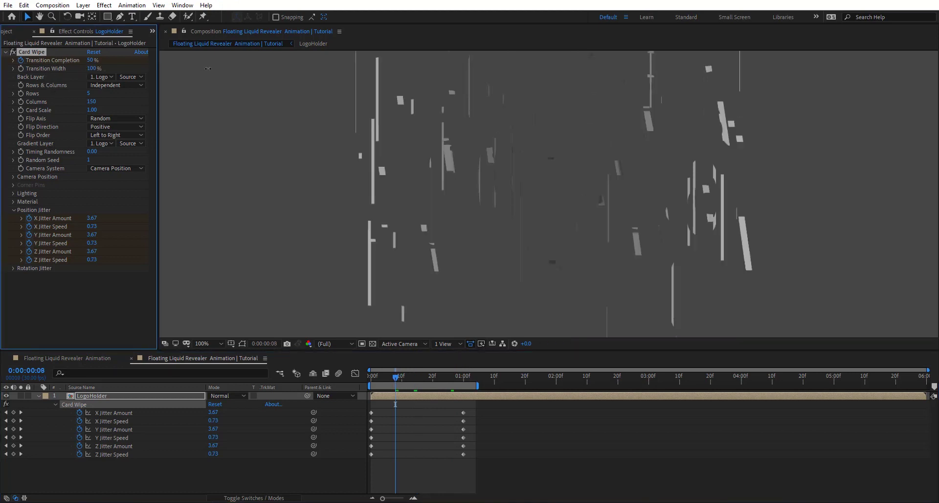
scroll(559, 203, down, 1)
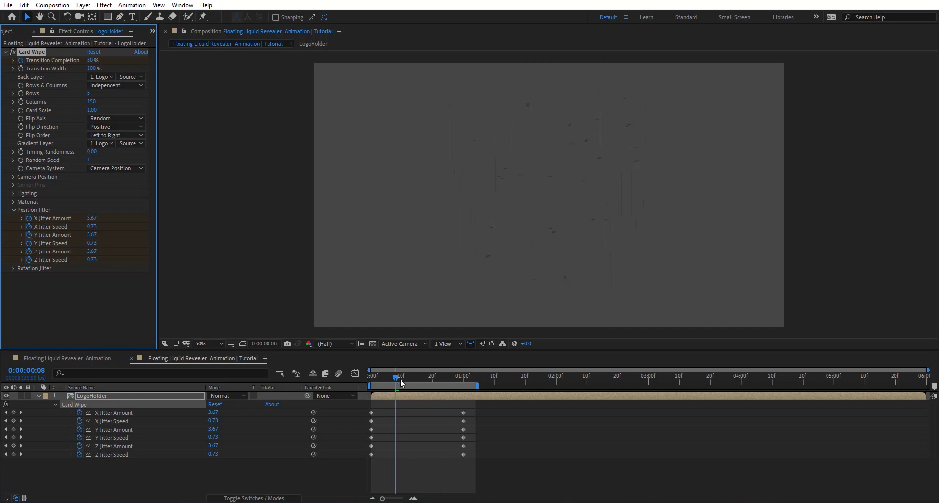
drag(400, 382, 435, 384)
Apply a Fill effect colored FFFFFF to LogoHolder and preview the white slivers.
key(ctrl+space)
text(fill)
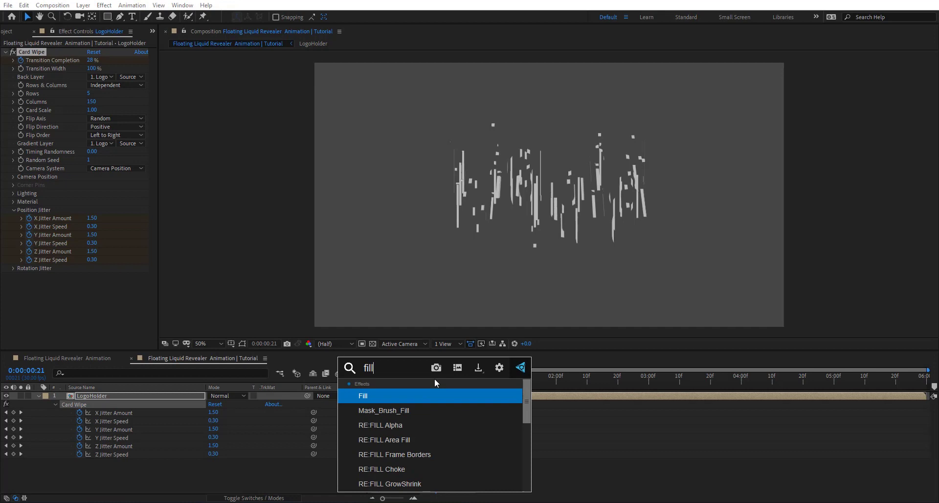
key(Return)
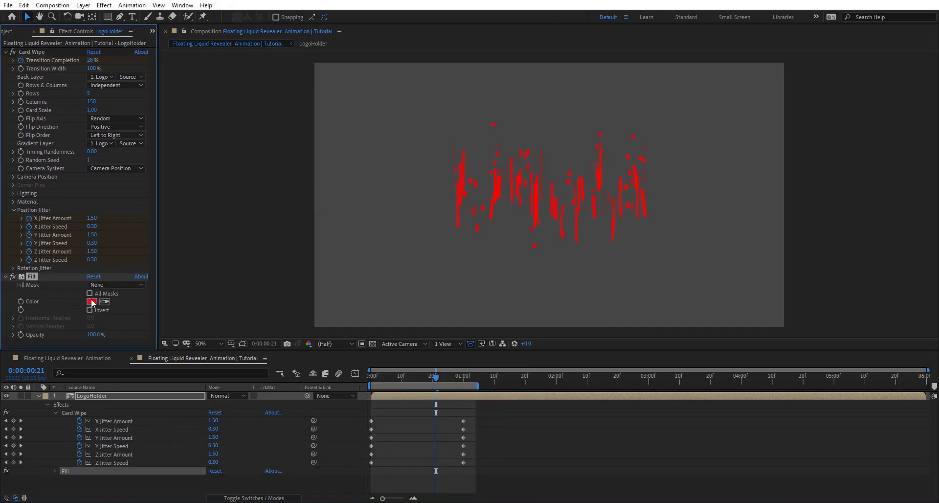
click(92, 302)
text(ffffff)
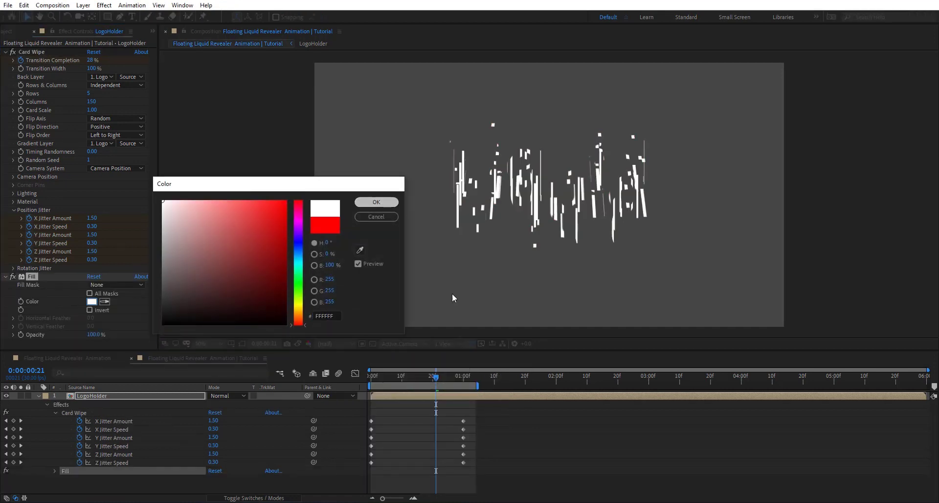
click(381, 201)
drag(434, 377, 402, 394)
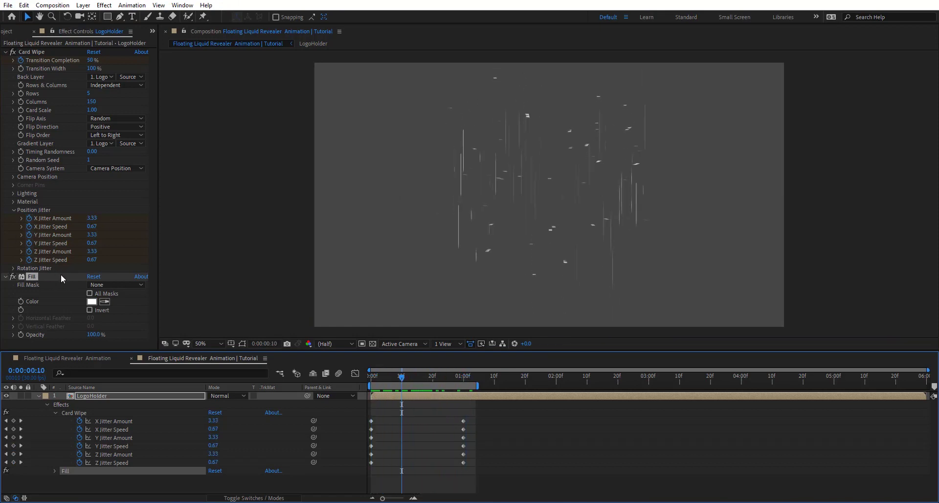
drag(411, 381, 342, 387)
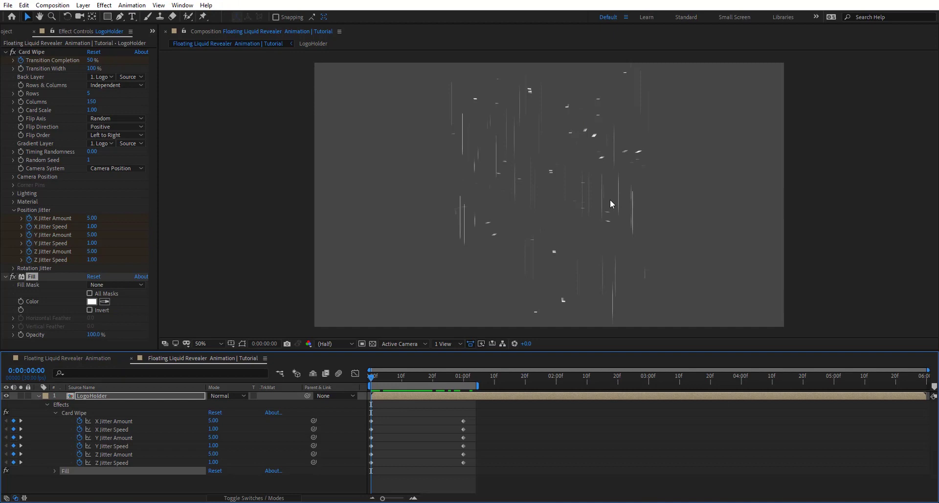
Keyframe Card Scale from 0.2 at 0:00 to 1.0 at one second, then preview.
click(21, 111)
click(91, 110)
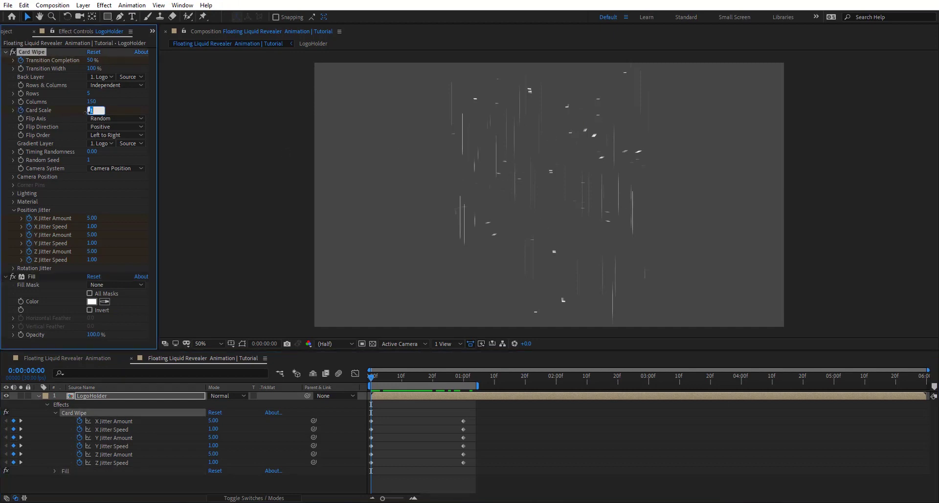
text(0.2)
key(Return)
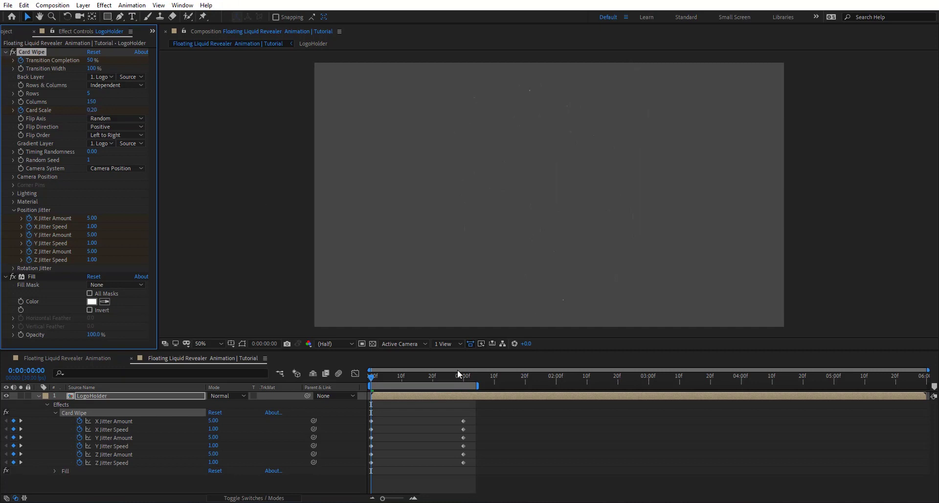
click(460, 377)
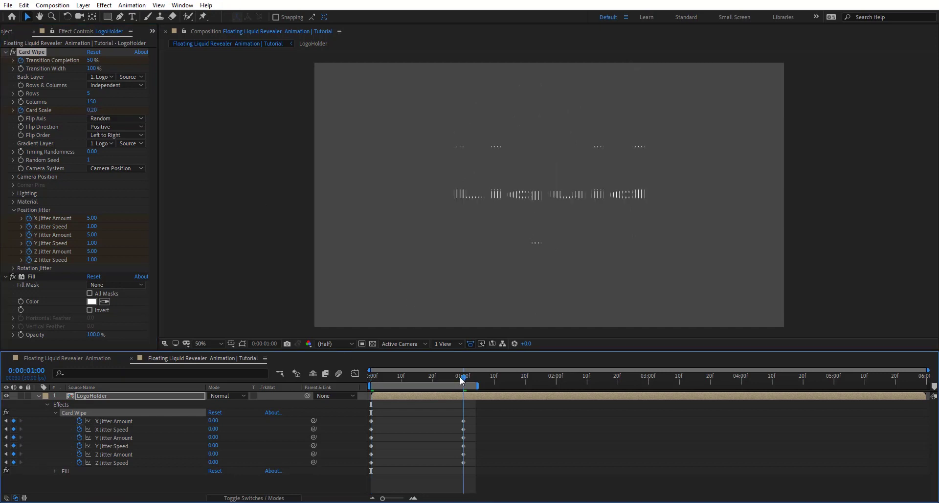
click(92, 110)
text(1.)
key(Return)
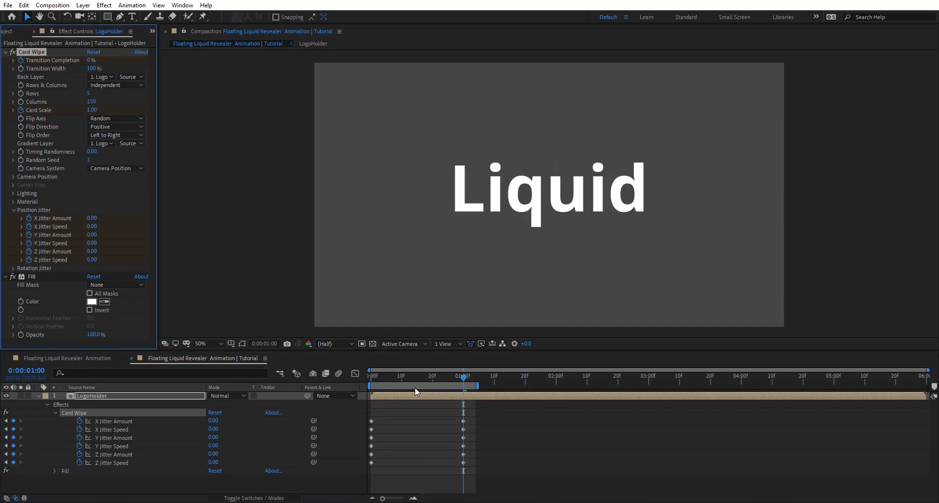
drag(449, 376, 335, 380)
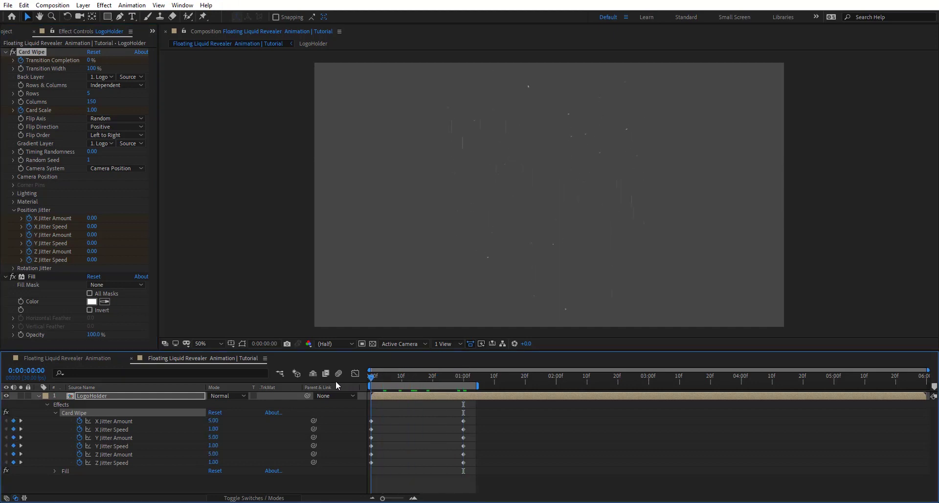
key(space)
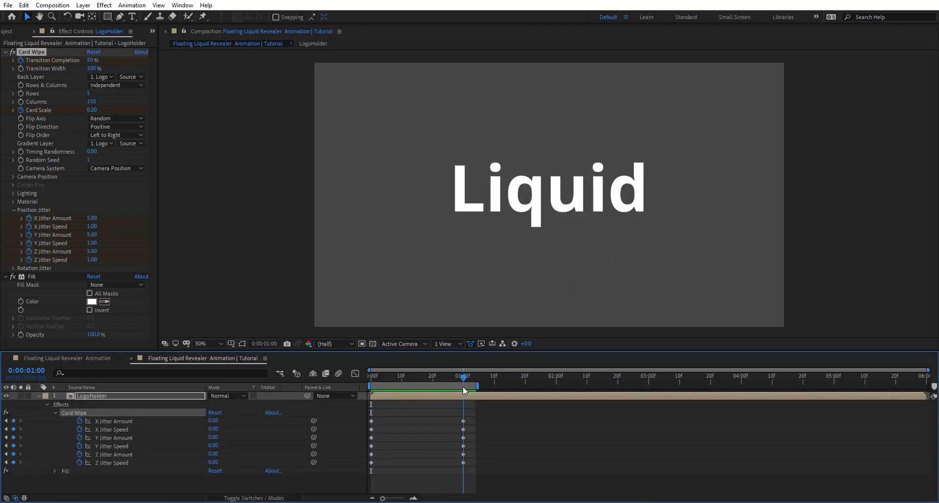
Easy Ease all Card Wipe keyframes with F9 and paste a copy at two seconds.
click(462, 387)
key(u)
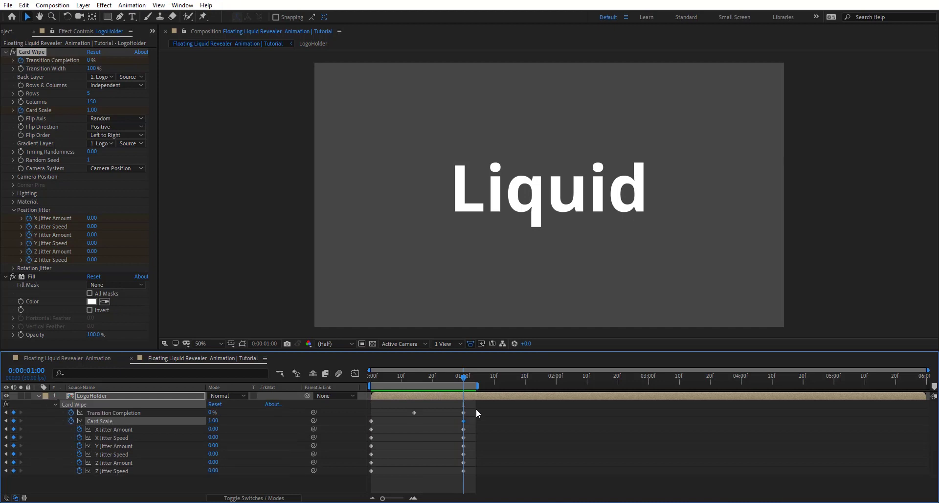
drag(476, 409, 355, 490)
key(F9)
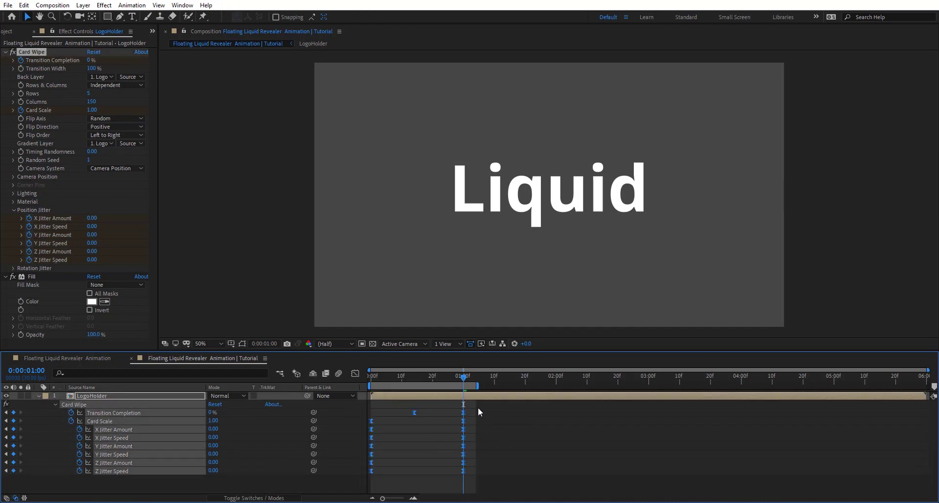
key(space)
key(ctrl+v)
right_click(556, 420)
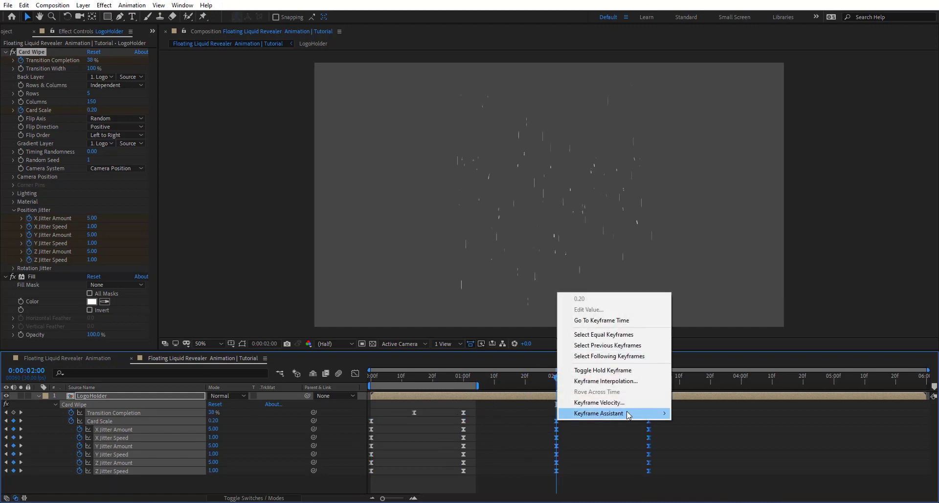
Time-reverse the pasted keyframes, extend the work area to about 3:20, and shift the final keys to 3:16.
mouse_move(631, 415)
click(709, 502)
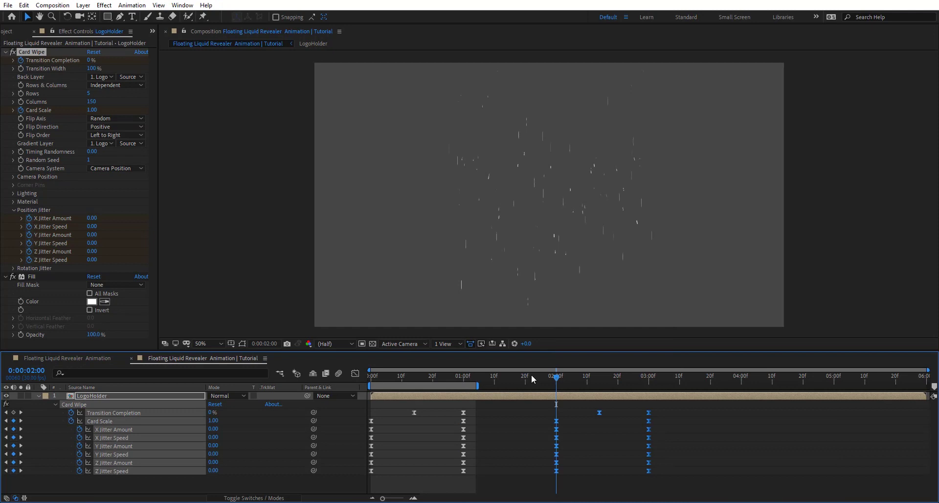
drag(484, 385, 590, 495)
drag(649, 471, 700, 475)
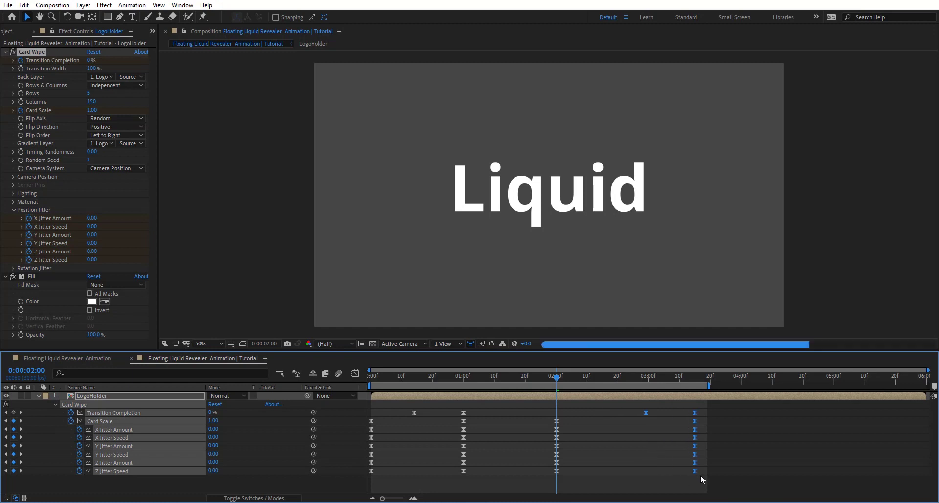
Nudge the Transition Completion keyframe to 2:26 and preview the break-and-reform animation.
click(661, 403)
drag(649, 413, 637, 414)
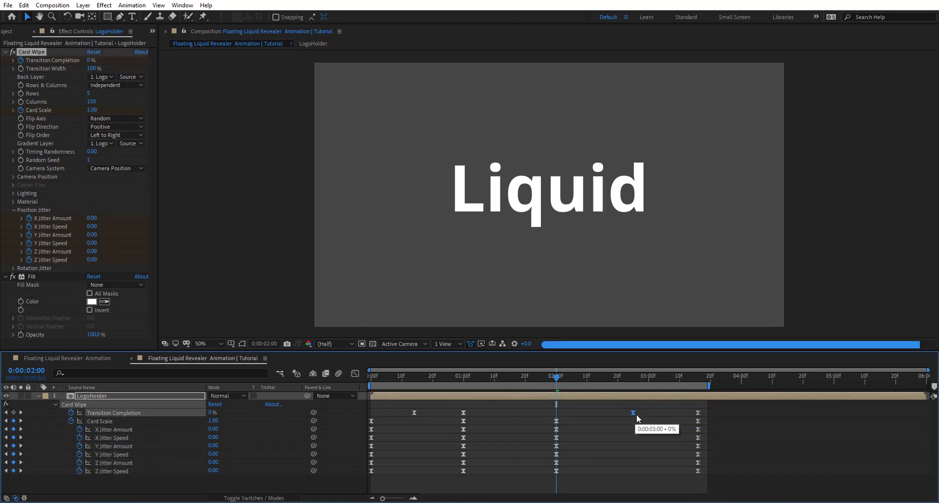
drag(637, 415, 638, 415)
key(space)
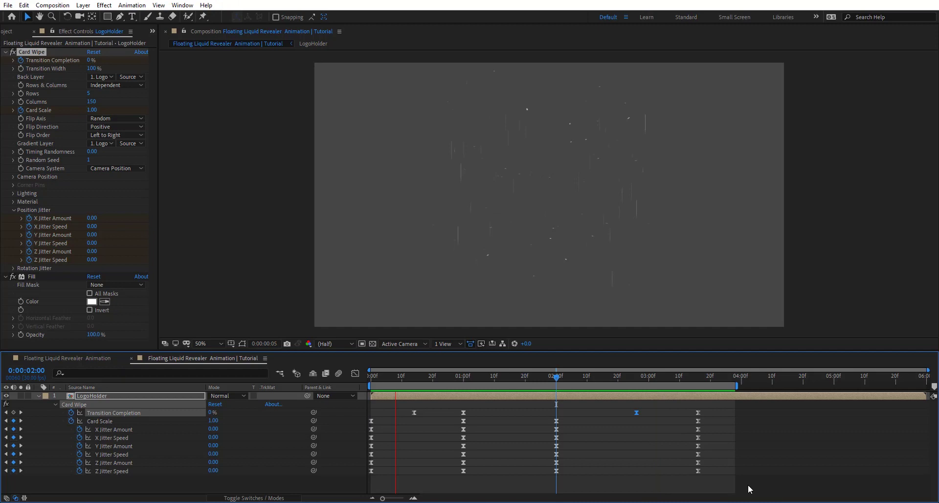
mouse_move(535, 374)
mouse_down()
mouse_move(509, 375)
mouse_move(519, 375)
mouse_up()
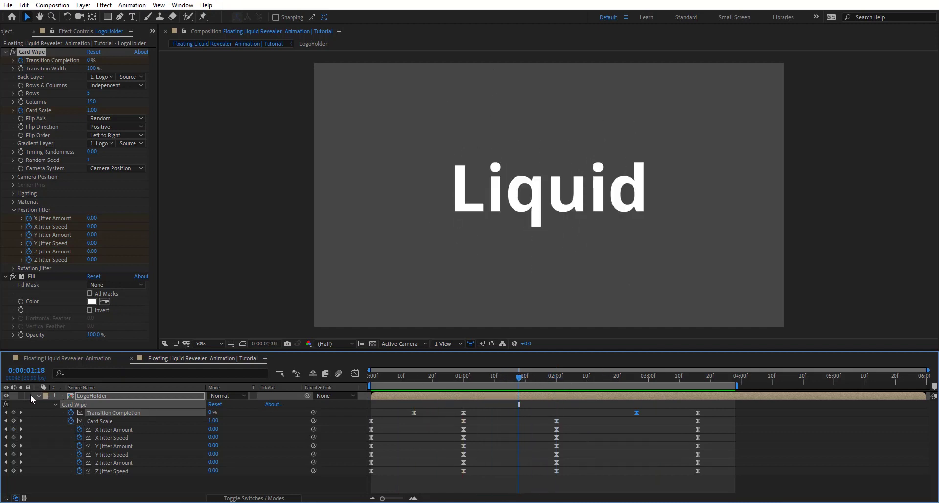
Precompose the collapsed LogoHolder layer into a new composition named LogoAnimation.
click(37, 396)
click(119, 396)
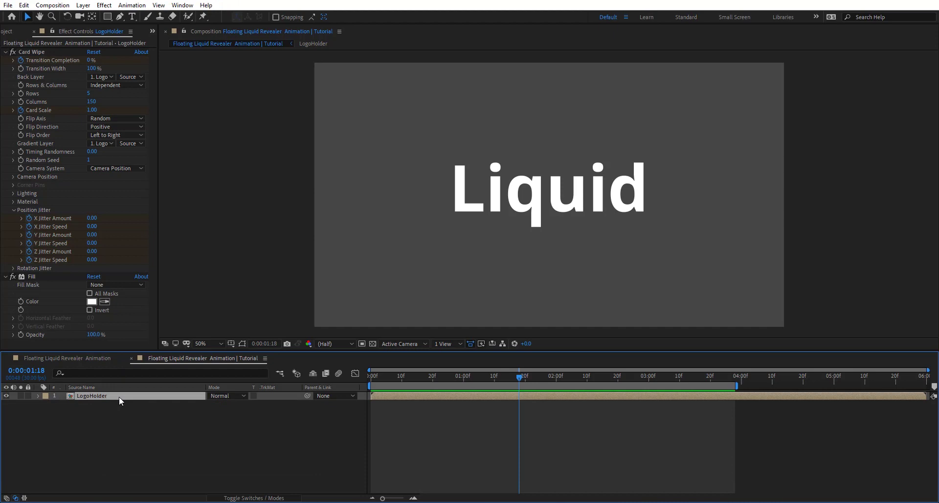
key(ctrl+shift+c)
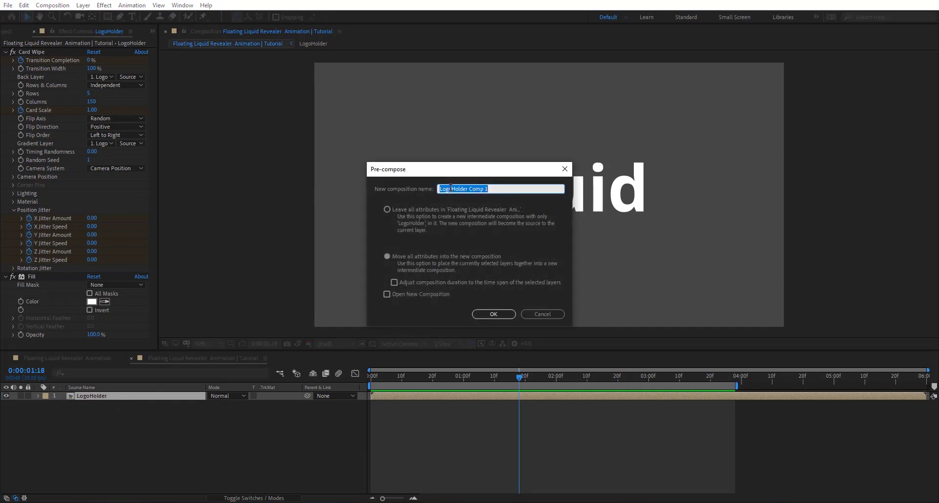
drag(452, 188, 607, 194)
text(Animation)
click(503, 314)
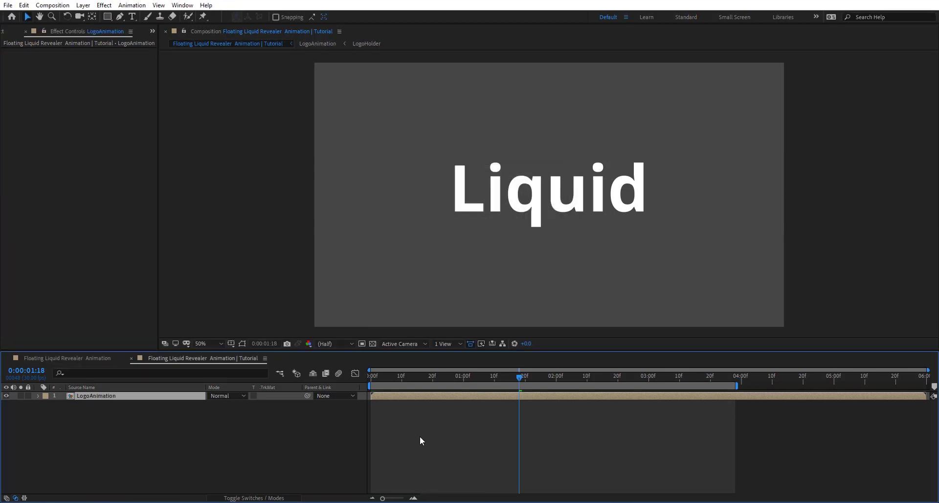
Apply the Matte Choker effect to the LogoAnimation layer through the effect search.
key(ctrl+space)
text(ma)
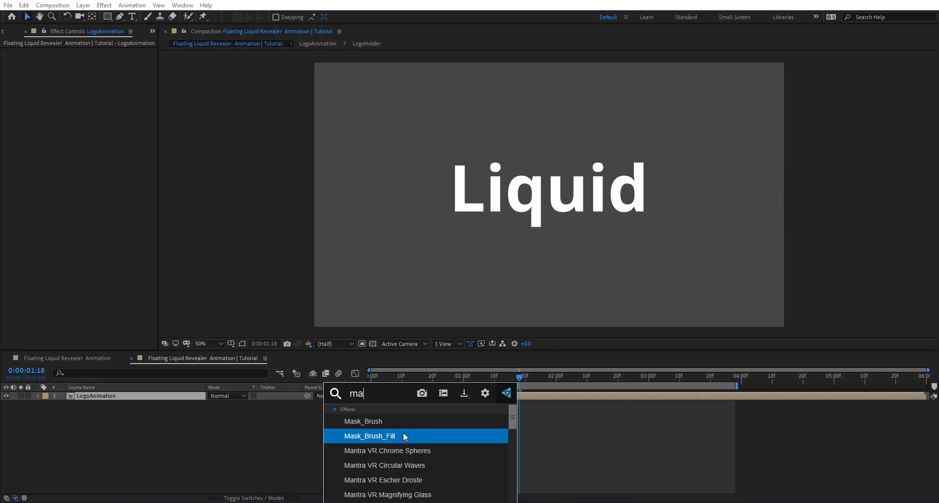
text(tt)
key(Return)
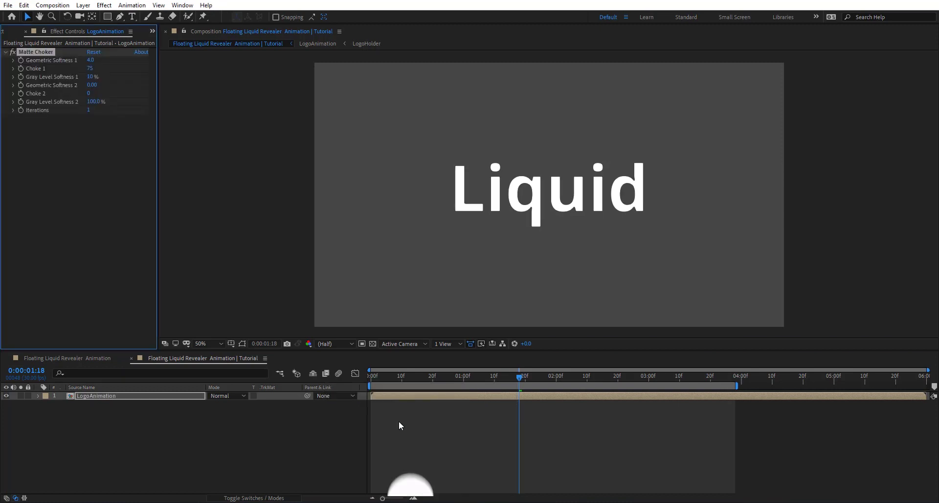
Scrub the timeline to preview the shatter reveal, ending at 0:00:01:00.
drag(467, 378, 446, 380)
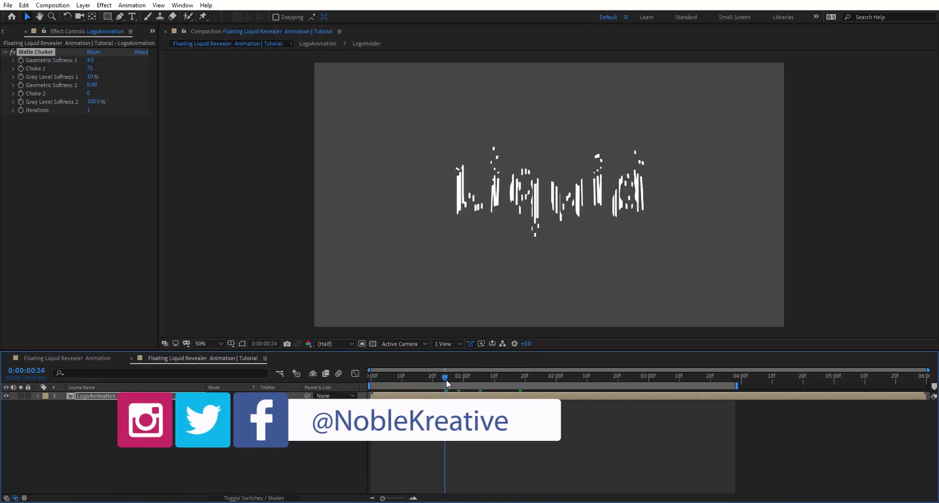
scroll(547, 178, up, 2)
scroll(374, 137, down, 1)
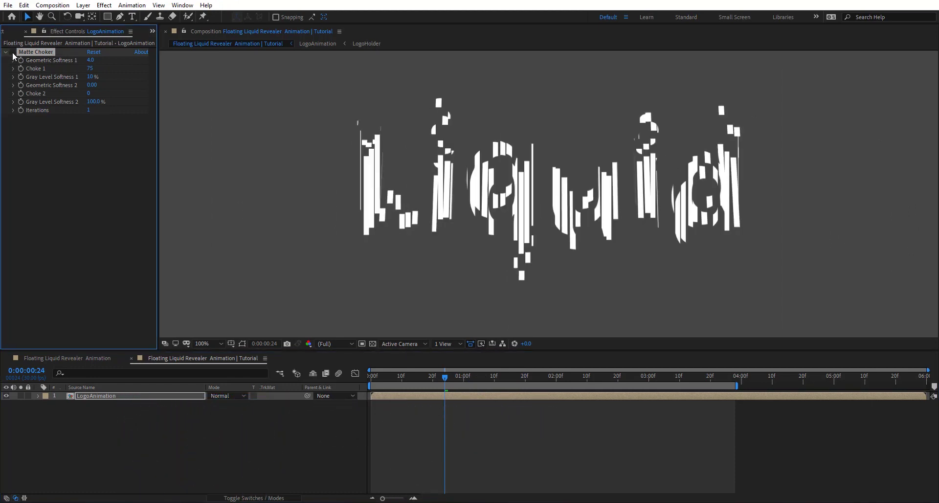
drag(447, 383, 466, 281)
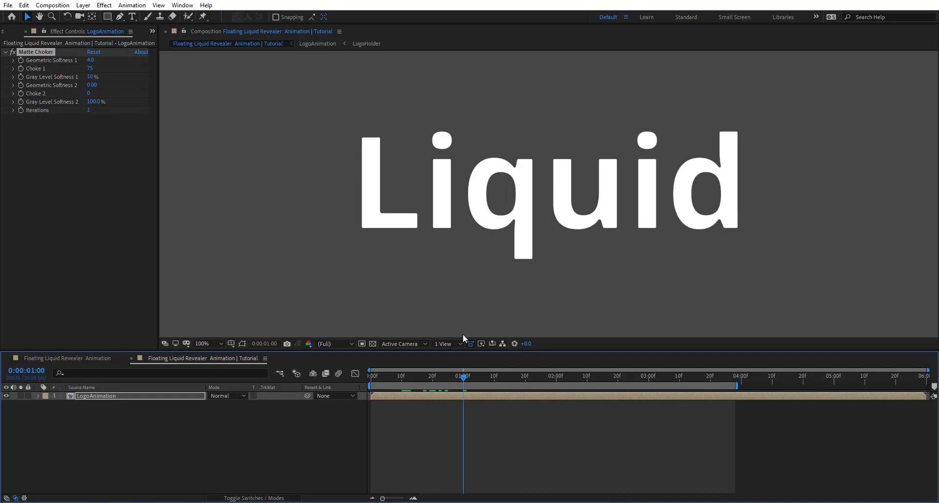
Set Matte Choker Geometric Softness 1 to 2 and Choke 1 to 2 at one second.
click(35, 52)
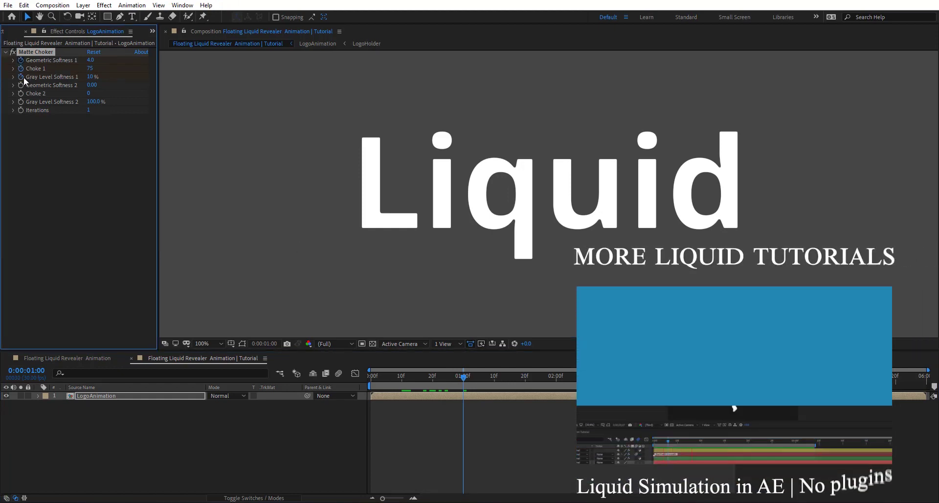
click(91, 61)
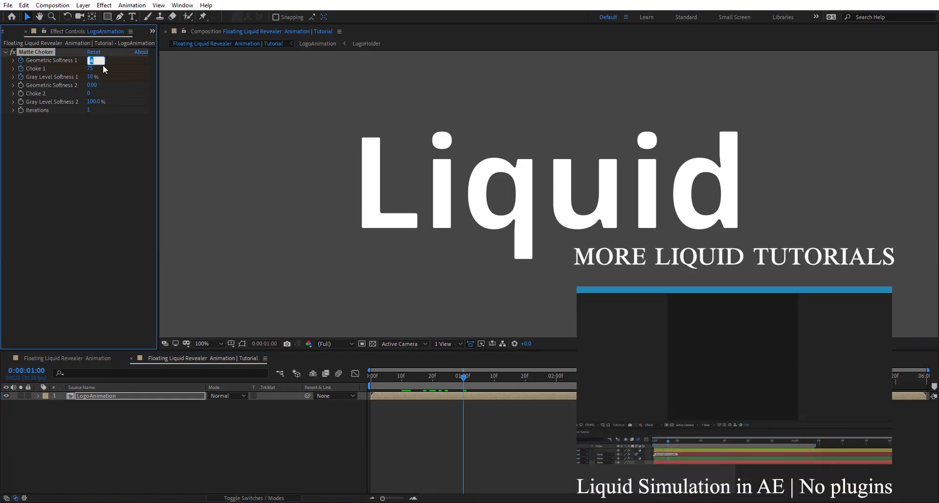
text(2)
key(Tab)
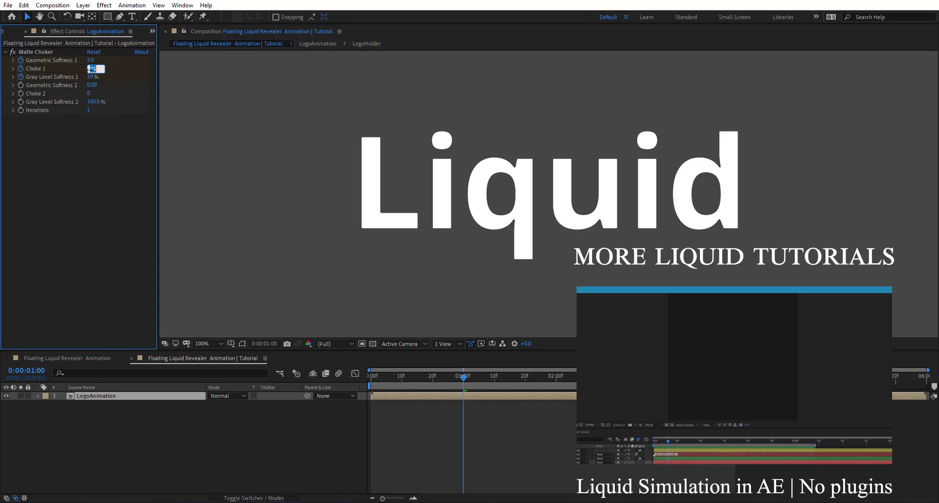
text(2)
key(Return)
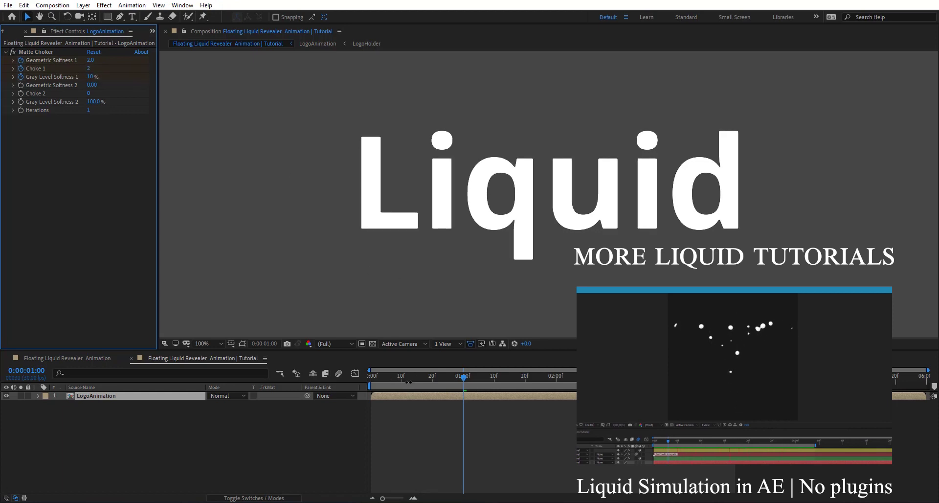
At frame 10, set Geometric Softness 1 to 10 and Choke 1 to 5.
drag(408, 382, 402, 378)
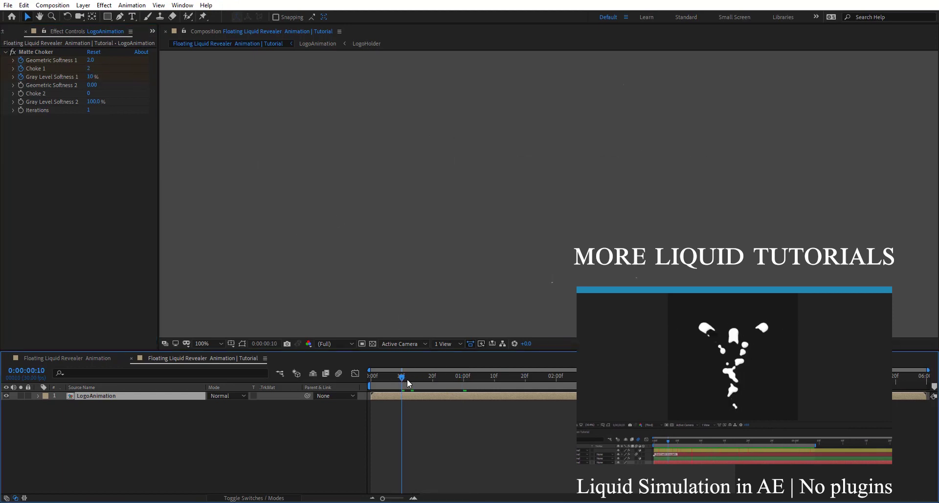
click(91, 61)
text(10)
key(Return)
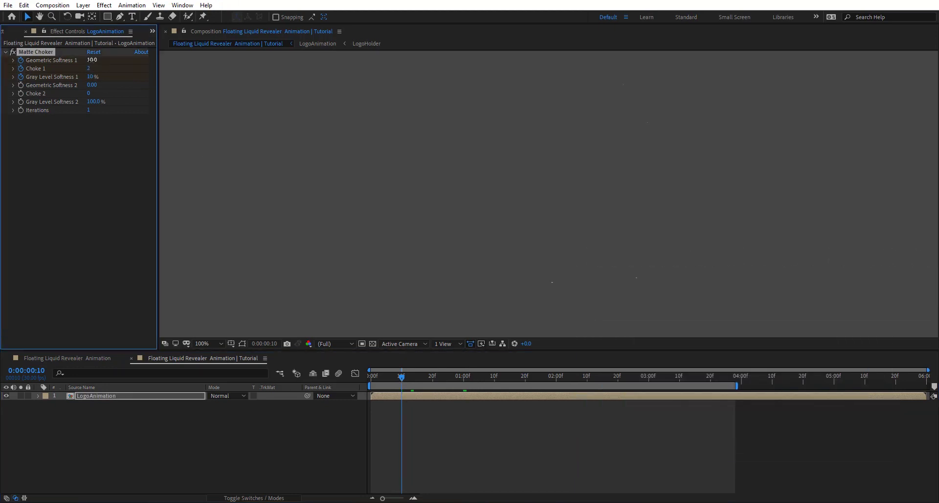
click(90, 69)
text(5)
key(Return)
Show the keyframed properties and set Gray Level Softness 1 to 5% at frame 10.
drag(431, 377, 387, 445)
key(u)
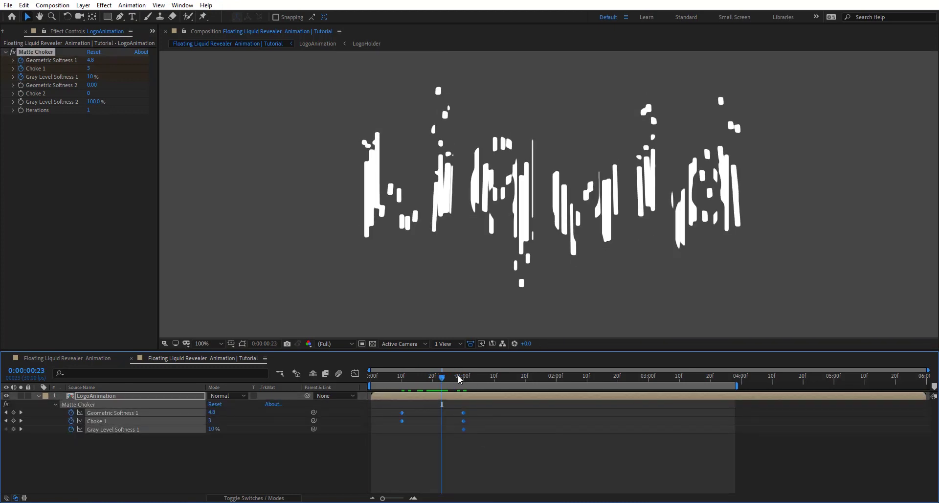
drag(444, 378, 402, 377)
click(305, 257)
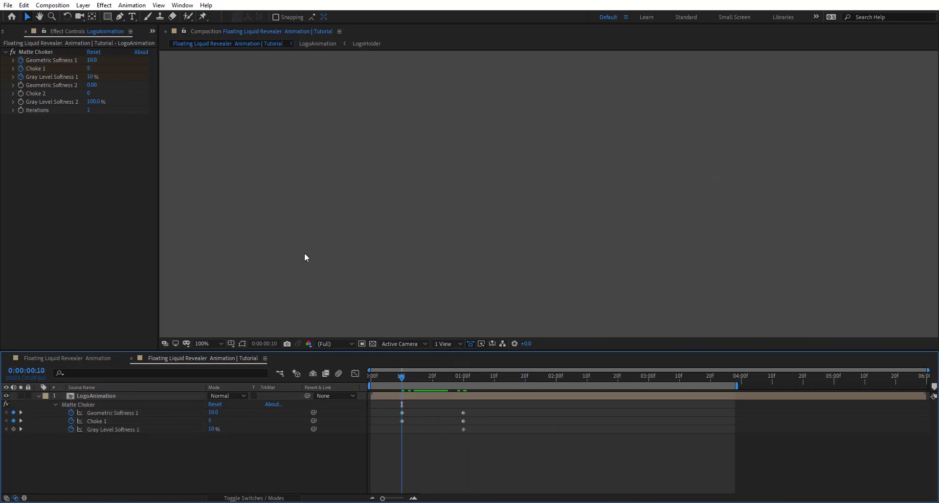
click(91, 77)
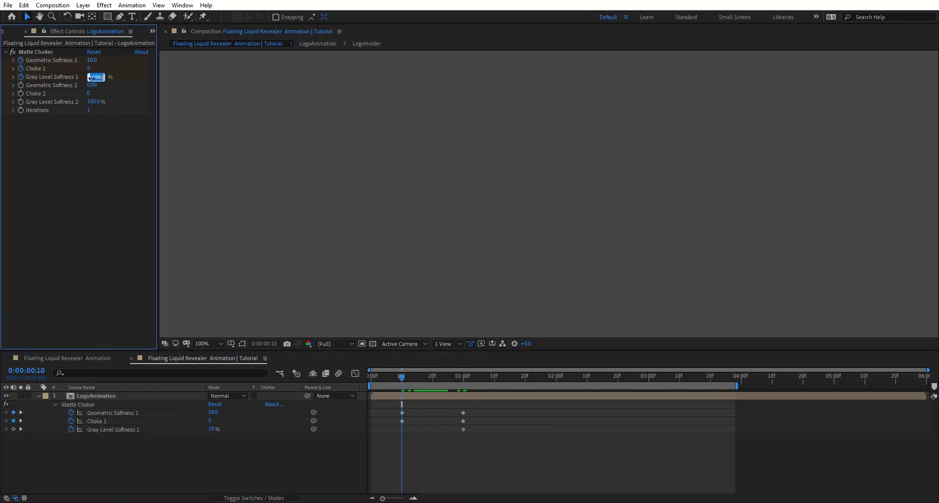
text(5)
key(Return)
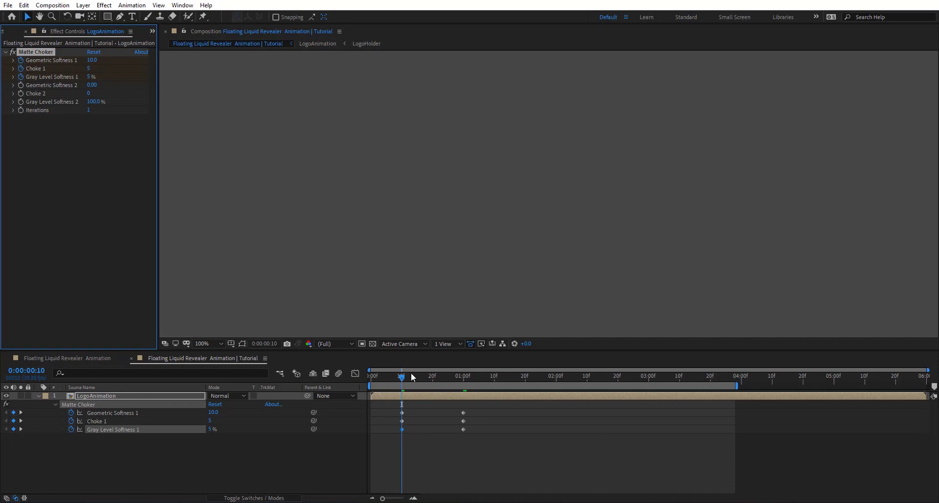
Undo an accidental softness keyframe and select all the Matte Choker keyframes.
mouse_move(412, 376)
mouse_down()
mouse_move(404, 377)
mouse_move(441, 377)
mouse_move(432, 378)
mouse_up()
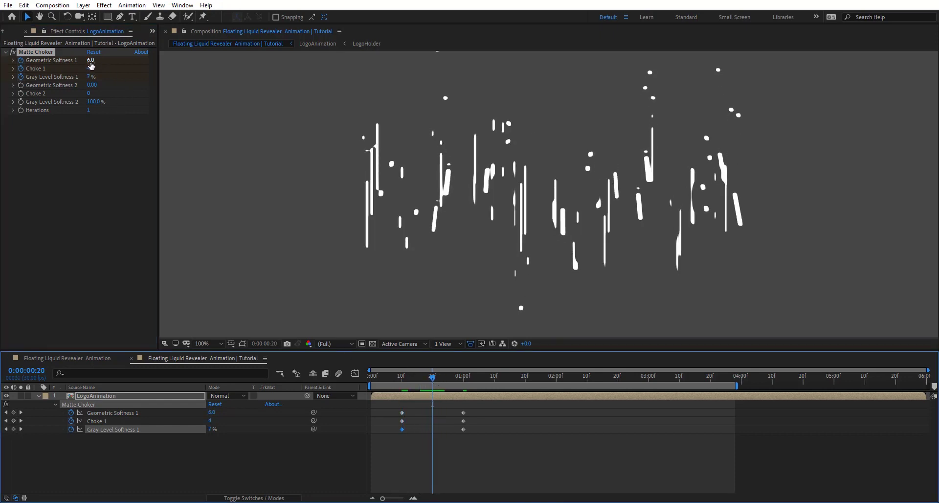
drag(91, 65, 69, 59)
key(ctrl+z)
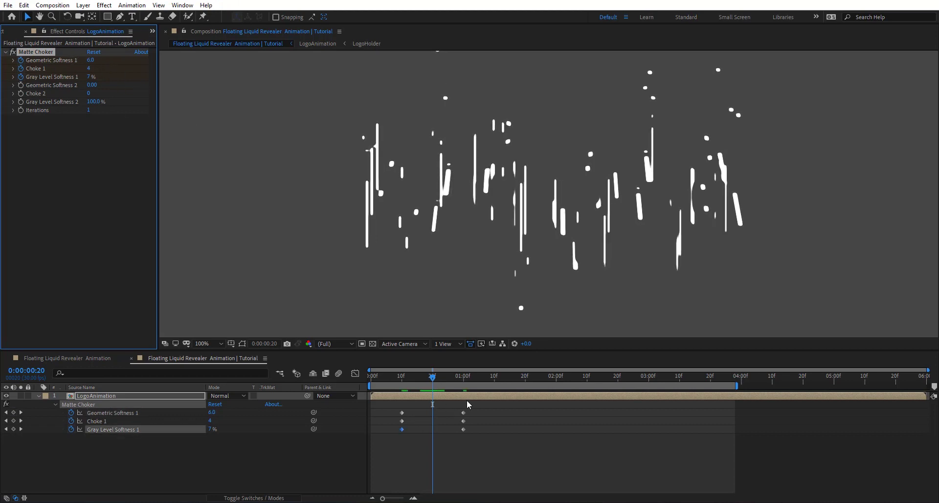
drag(494, 409, 375, 451)
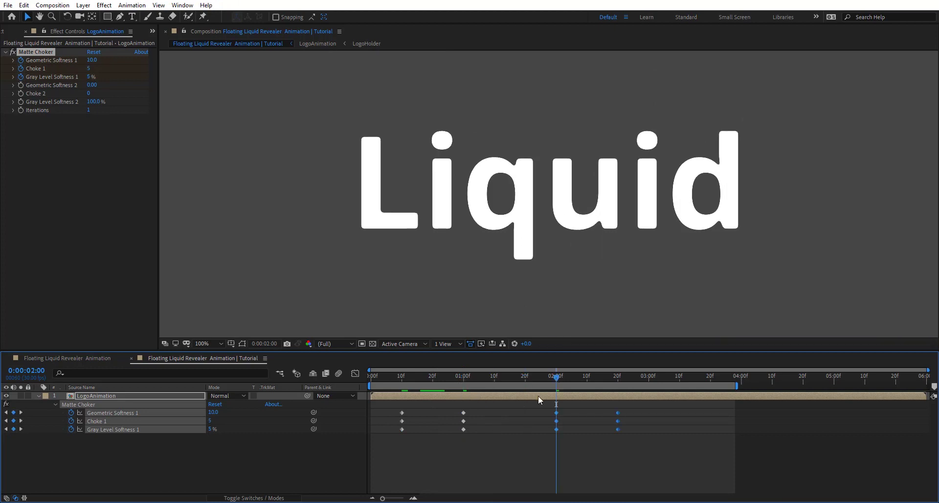
Time-reverse the selected Matte Choker keyframes with Keyframe Assistant.
right_click(557, 417)
mouse_move(611, 409)
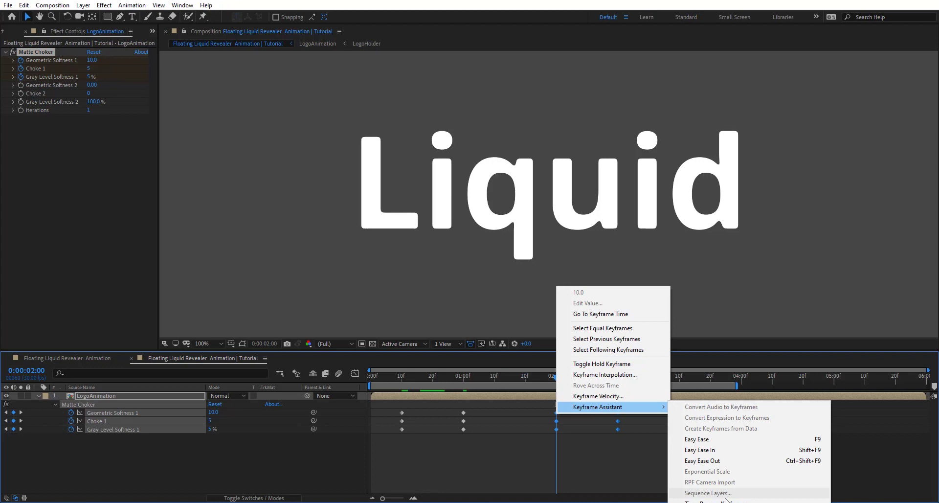
click(704, 496)
Play the animation from the start to review the text dissolving back into droplets.
drag(559, 376, 574, 402)
key(Home)
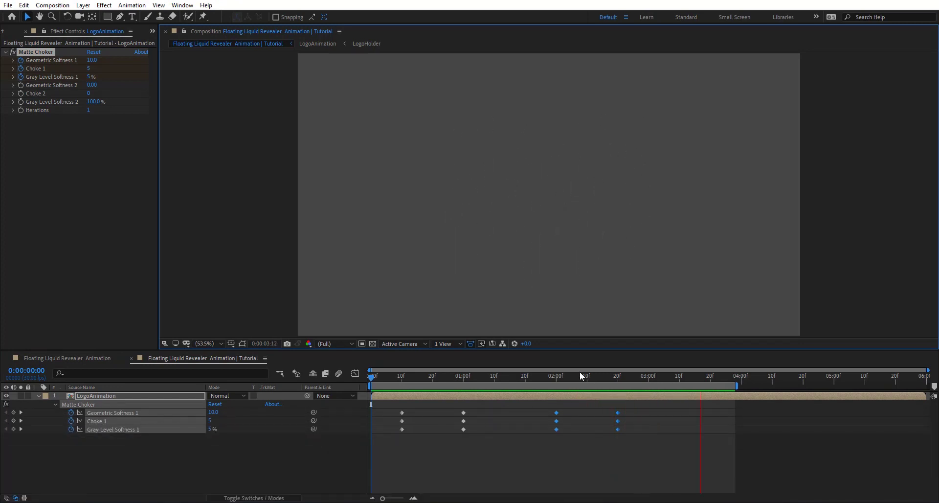
mouse_move(555, 381)
mouse_down()
mouse_move(425, 386)
mouse_move(449, 388)
mouse_up()
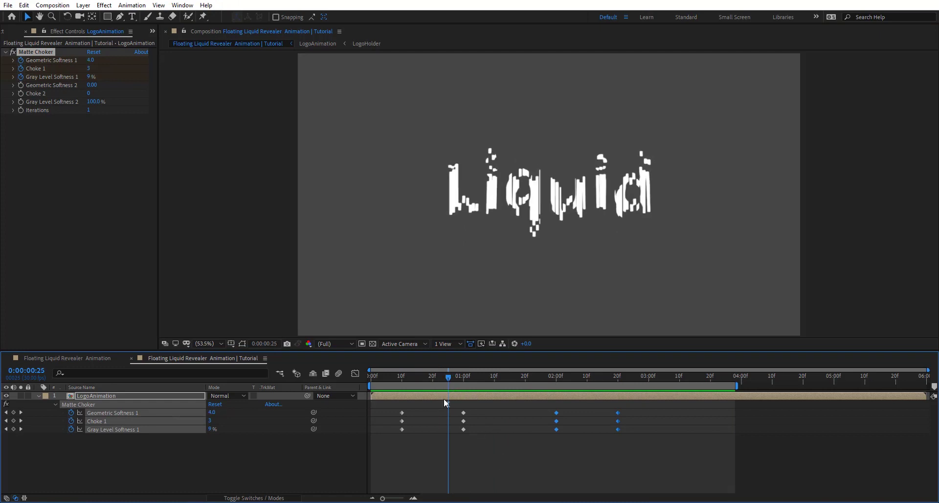
Duplicate the LogoAnimation layer, removing an accidental Matte Choker copy, and select the lower copy.
key(ctrl+d)
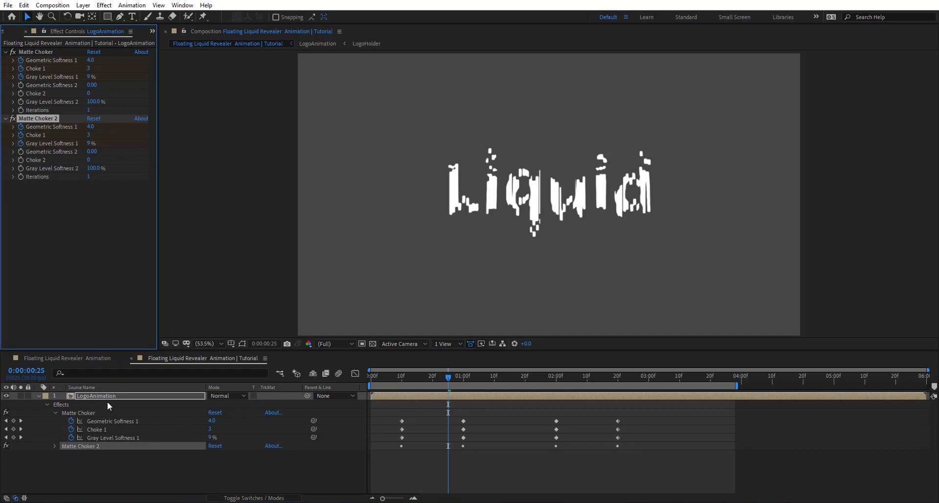
key(Delete)
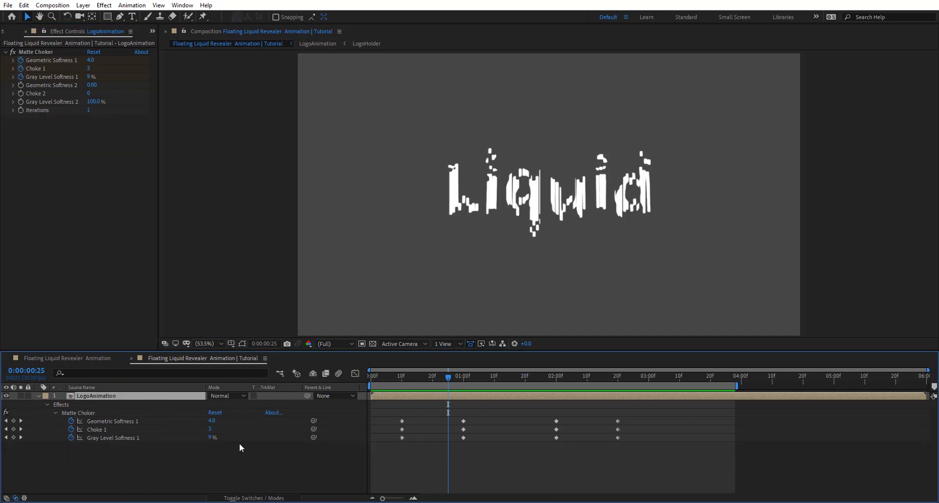
key(ctrl+d)
click(144, 404)
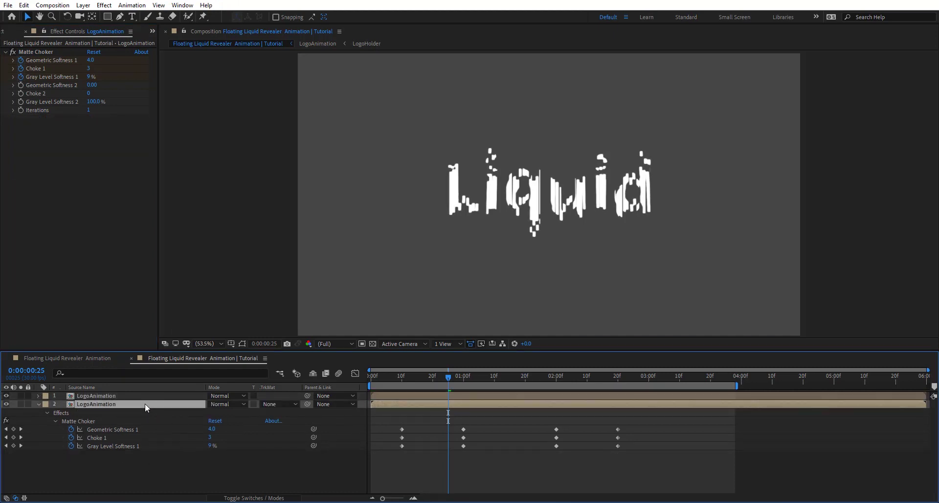
Apply a Fill effect to the lower copy and set its colour to blue 00B4FF.
key(ctrl+space)
text(fill)
key(Return)
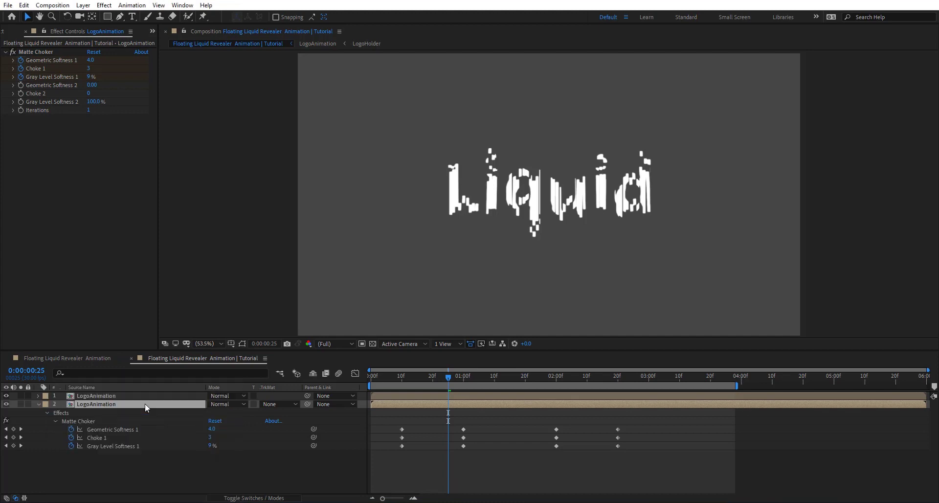
click(93, 145)
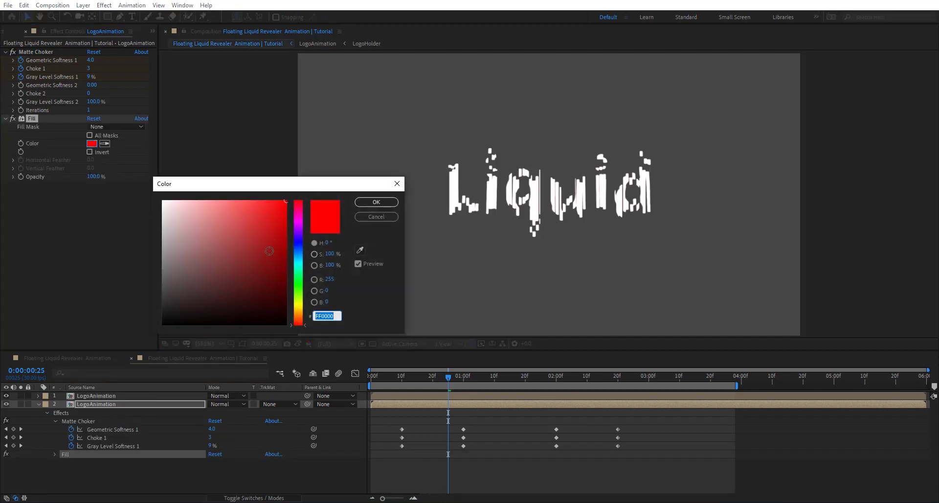
drag(298, 255, 301, 257)
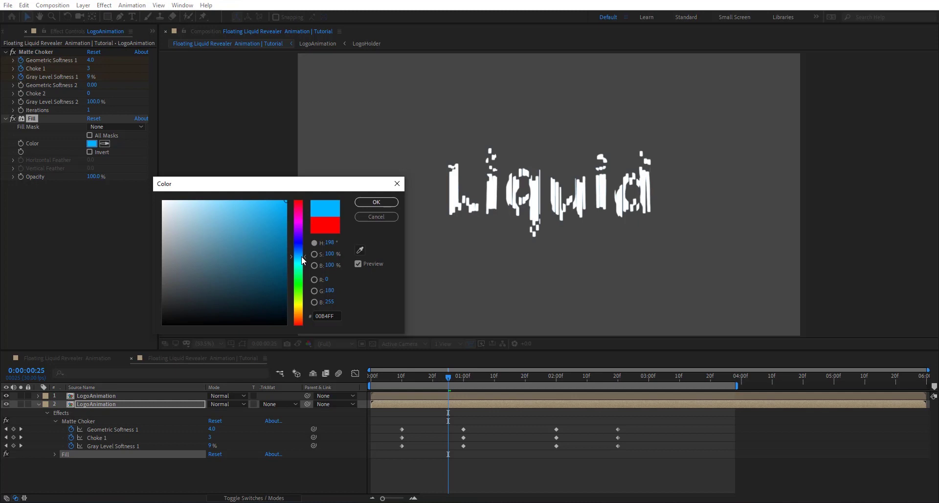
key(Return)
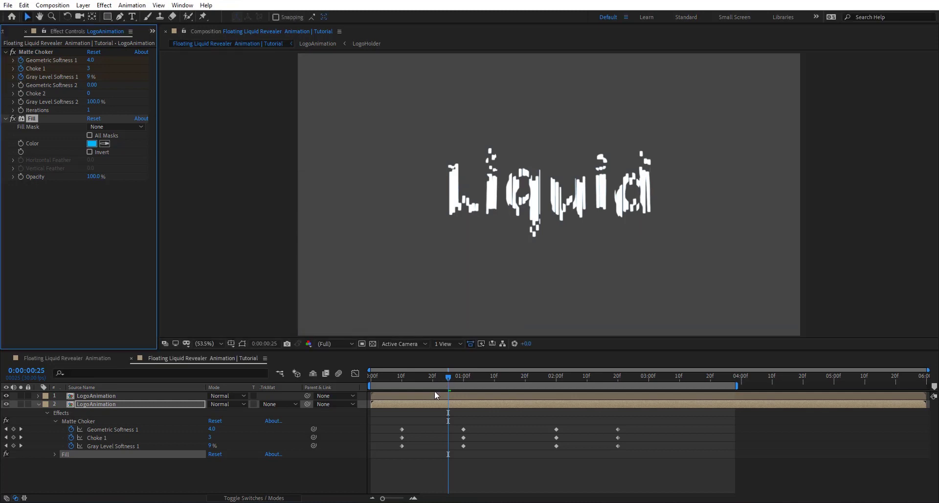
Show layer 1's keyframes and shift its first Matte Choker keyframes to frame 20.
click(423, 395)
key(u)
click(418, 378)
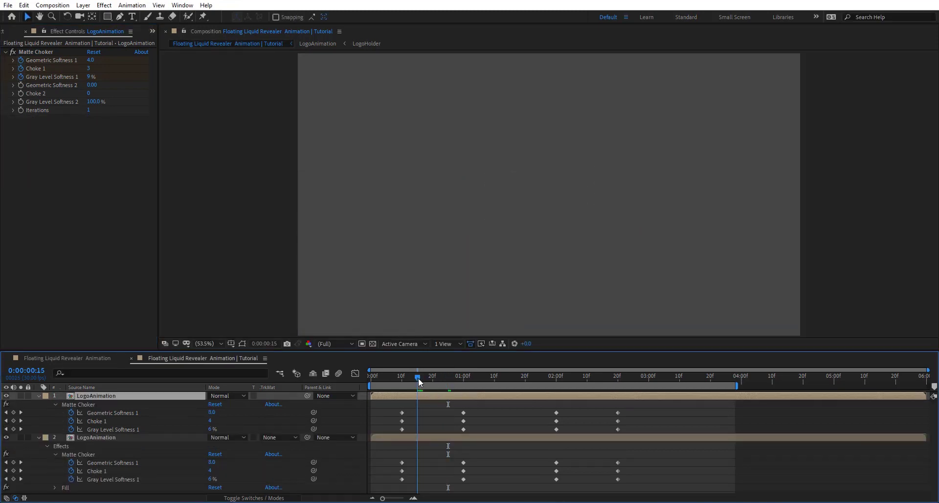
drag(409, 406, 401, 429)
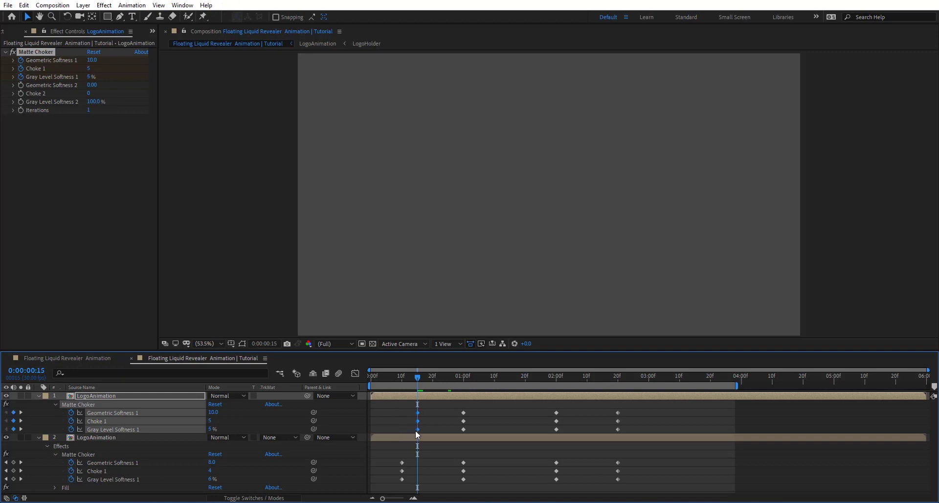
click(435, 378)
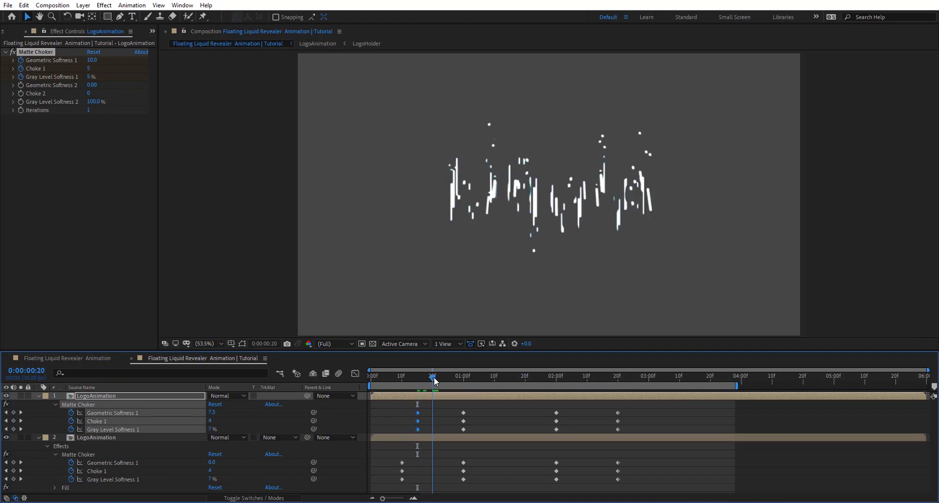
drag(416, 429, 430, 433)
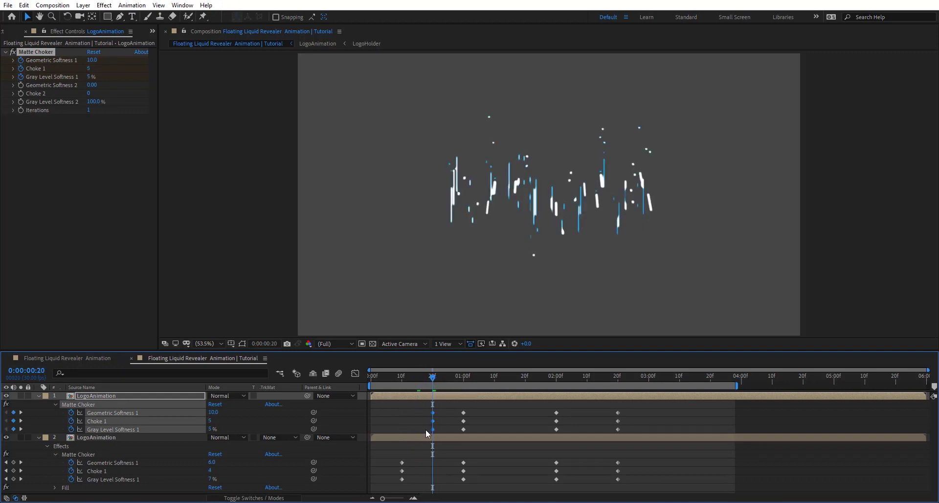
key(/)
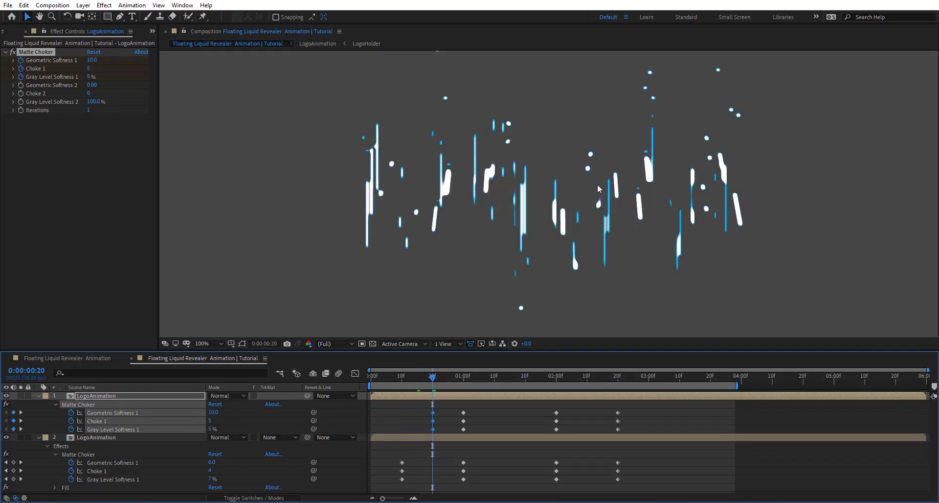
Set Choke 1 to 80 and Geometric Softness 1 to 15, then nudge those keyframes earlier.
click(90, 68)
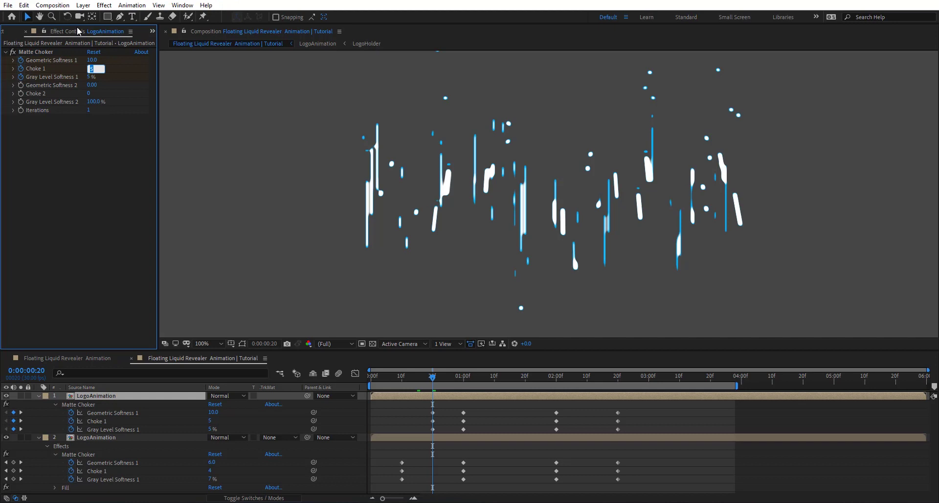
text(80)
key(Return)
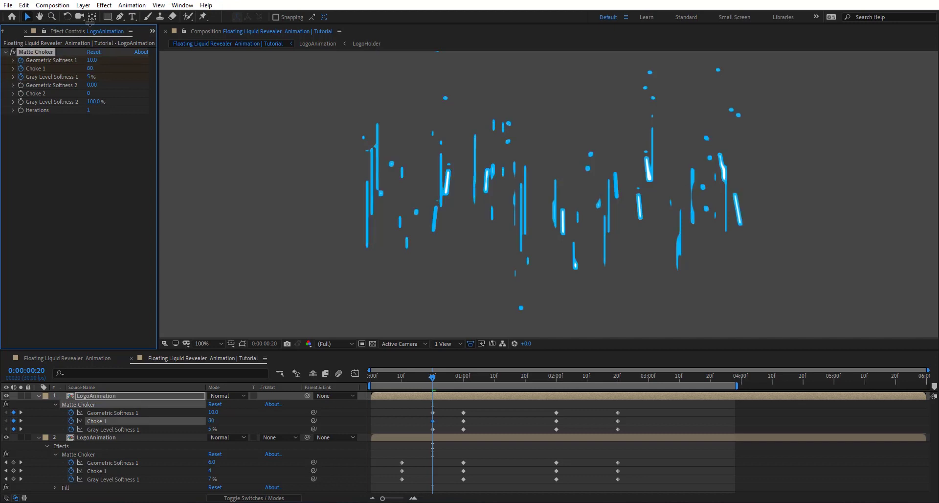
click(91, 60)
text(15)
key(Return)
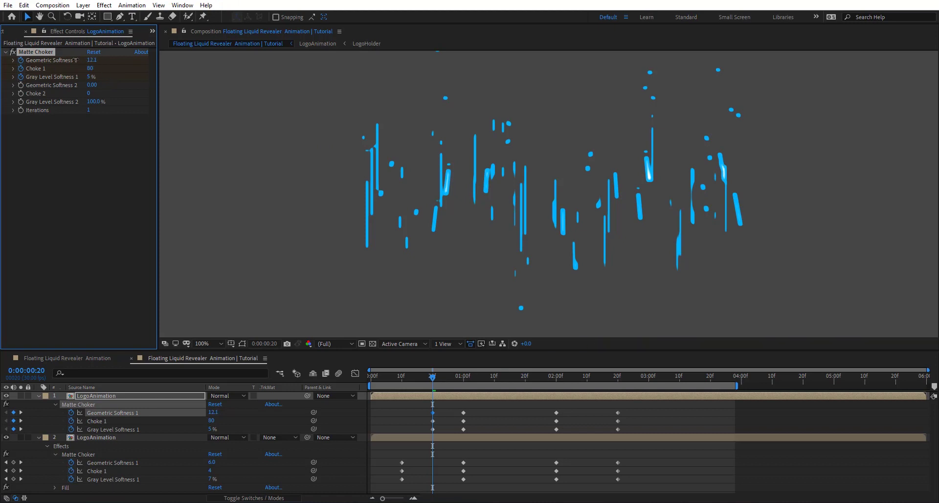
drag(446, 415, 413, 430)
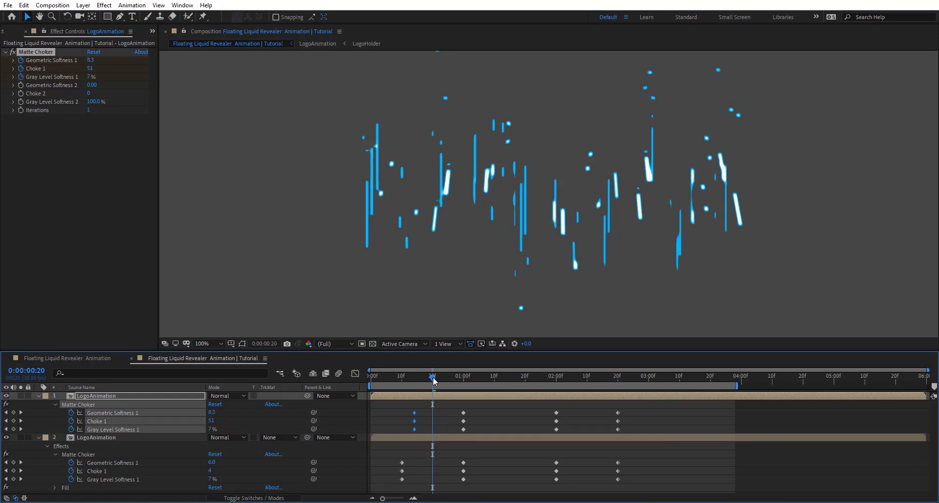
drag(447, 376, 401, 430)
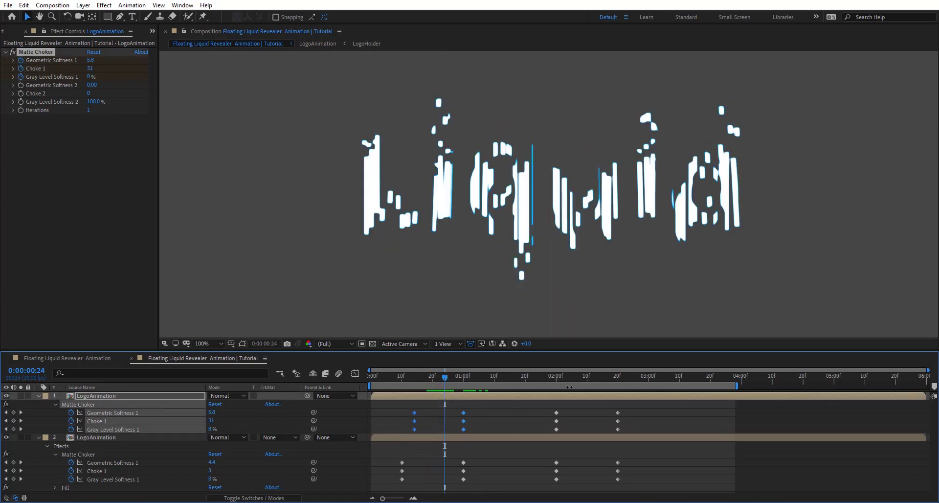
Replace layer 1's keyframes at 02:00 with pasted copies, time-reverse them, and preview.
click(553, 377)
drag(634, 409, 538, 426)
key(Delete)
key(ctrl+v)
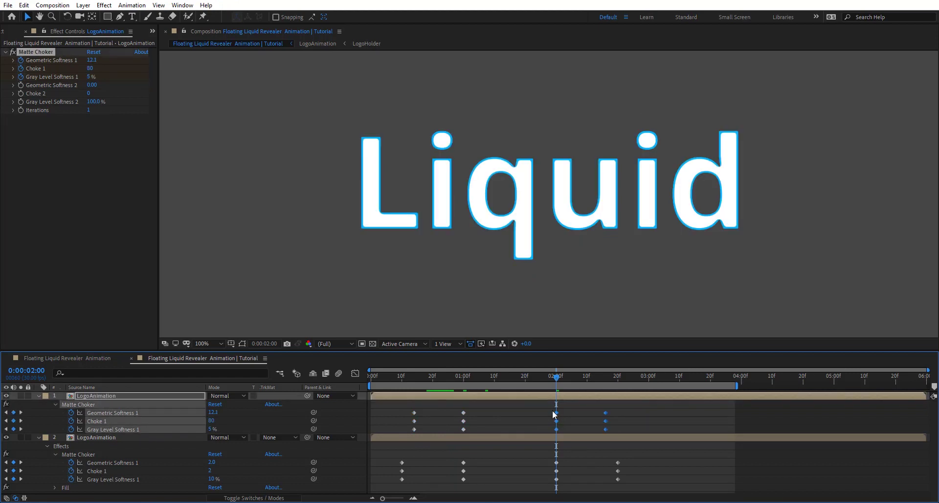
right_click(567, 416)
mouse_move(611, 404)
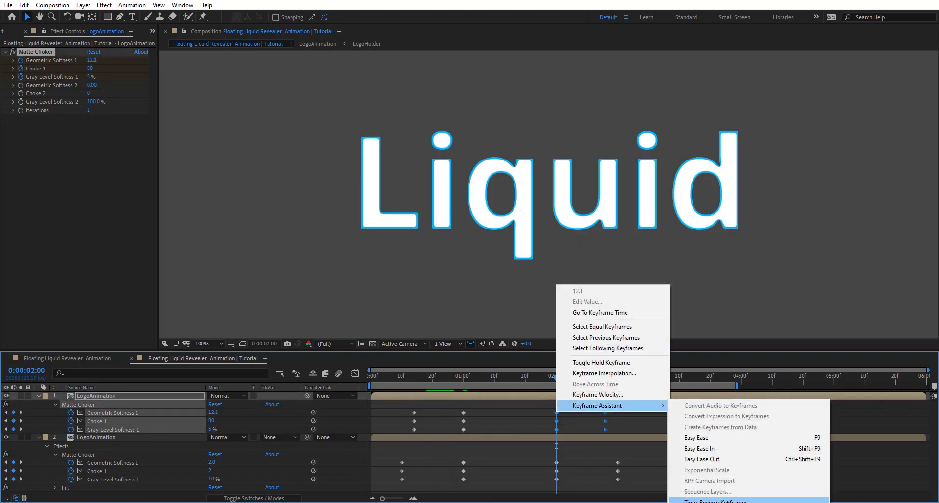
click(695, 499)
drag(562, 377, 48, 404)
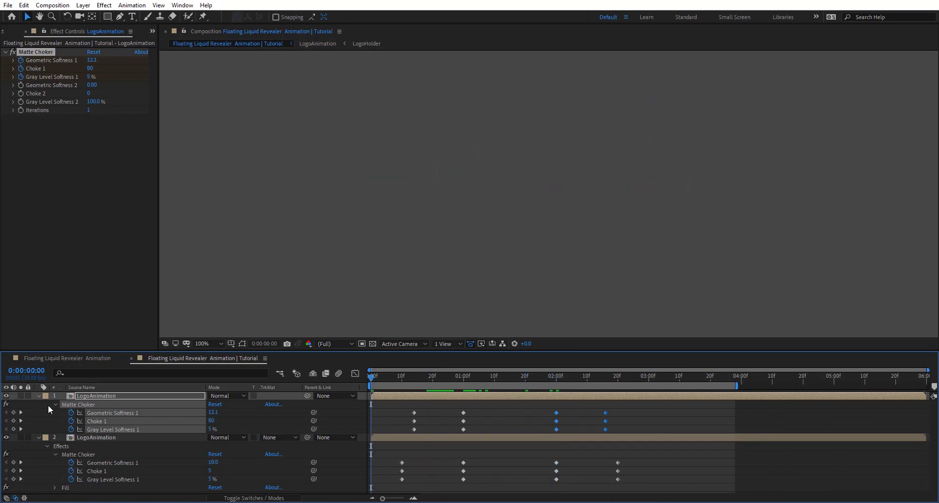
Collapse both LogoAnimation layers and preview the liquid streaks near frame 23.
click(39, 396)
click(39, 405)
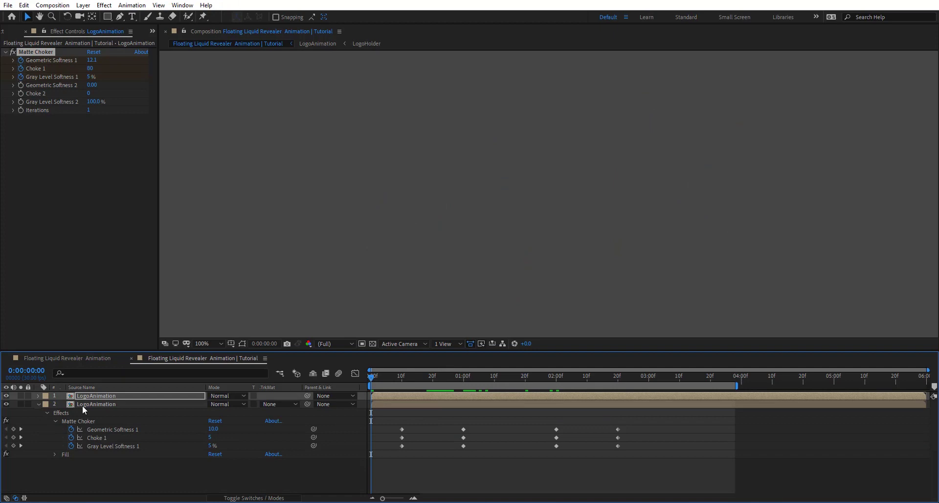
click(479, 384)
drag(479, 382, 442, 380)
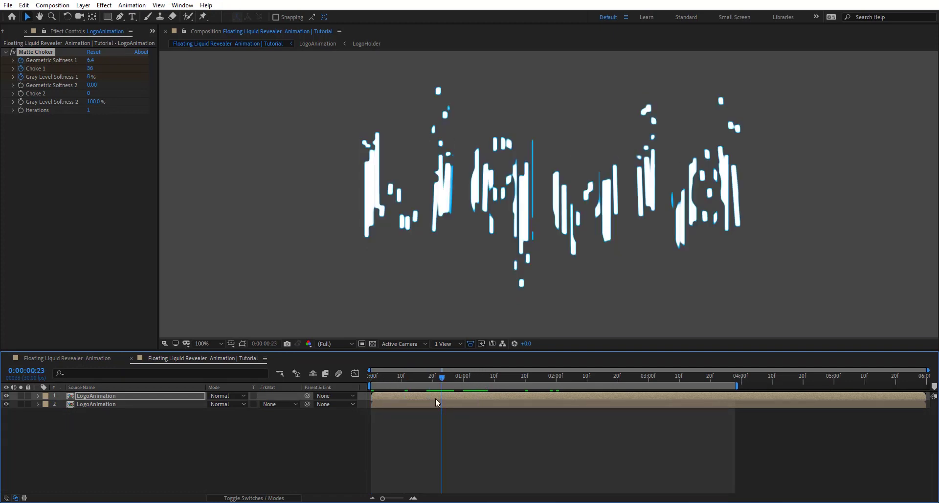
Add a new adjustment layer on top and name it FX.
key(ctrl+alt+y)
key(Return)
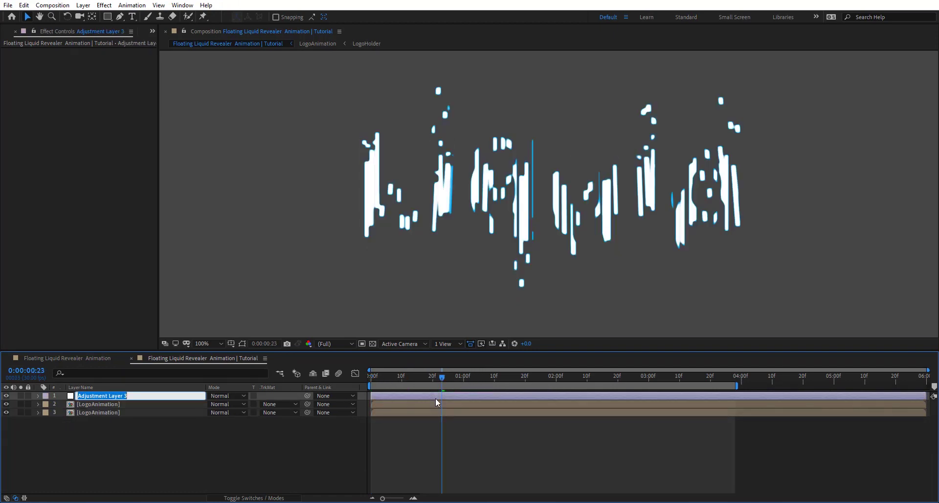
text(FX)
key(Return)
Apply Roughen Edges to the FX layer and play back the roughened text.
key(ctrl+space)
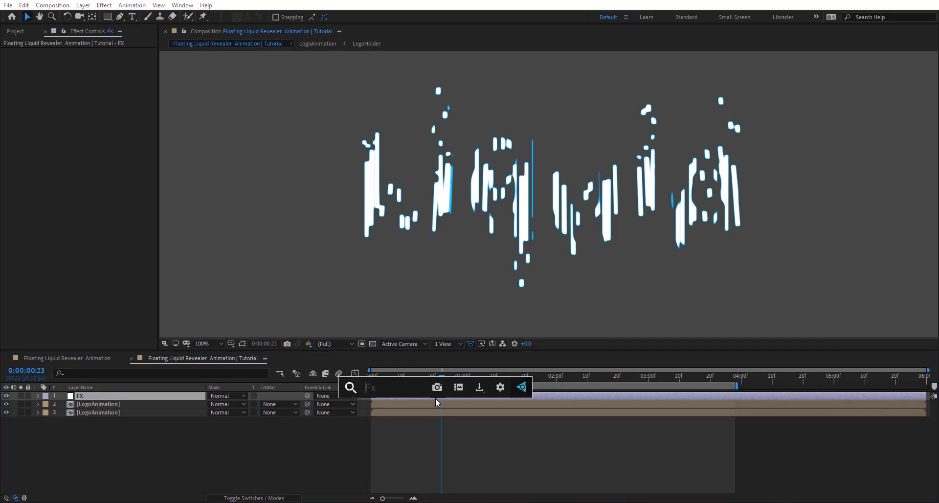
text(rou)
key(Return)
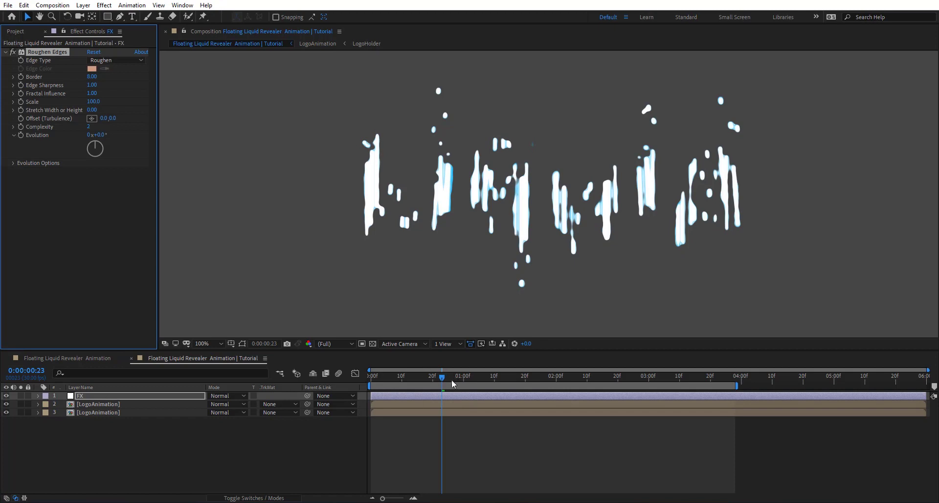
drag(439, 382, 371, 392)
key(space)
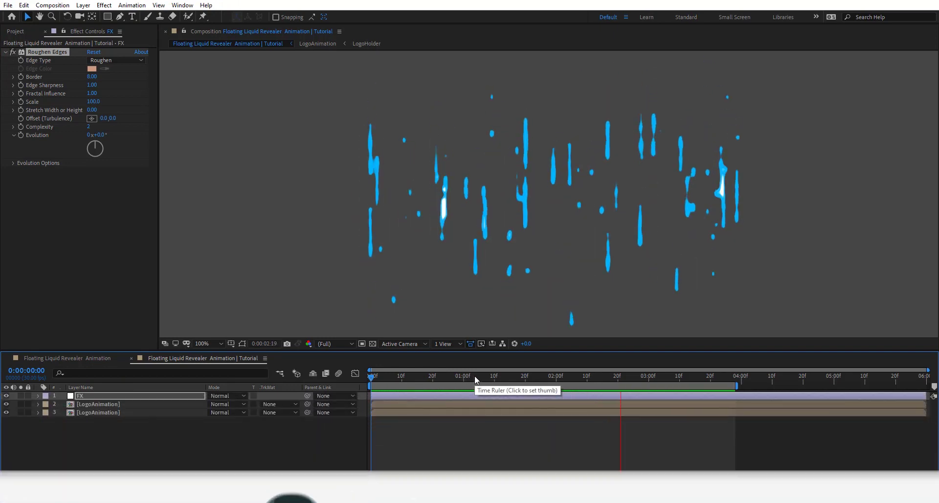
Stop playback, check layer 2's Matte Choker keyframes at one second, and select the FX layer.
click(498, 376)
drag(506, 375, 437, 391)
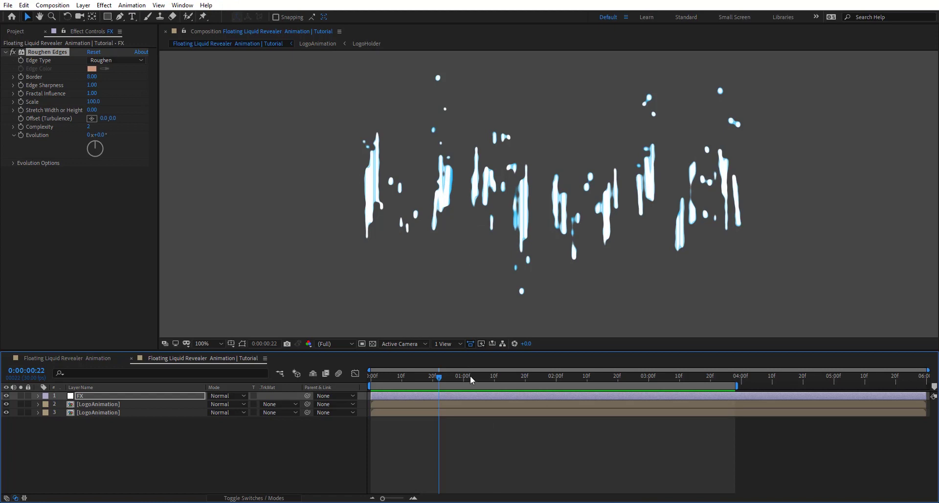
click(480, 404)
key(u)
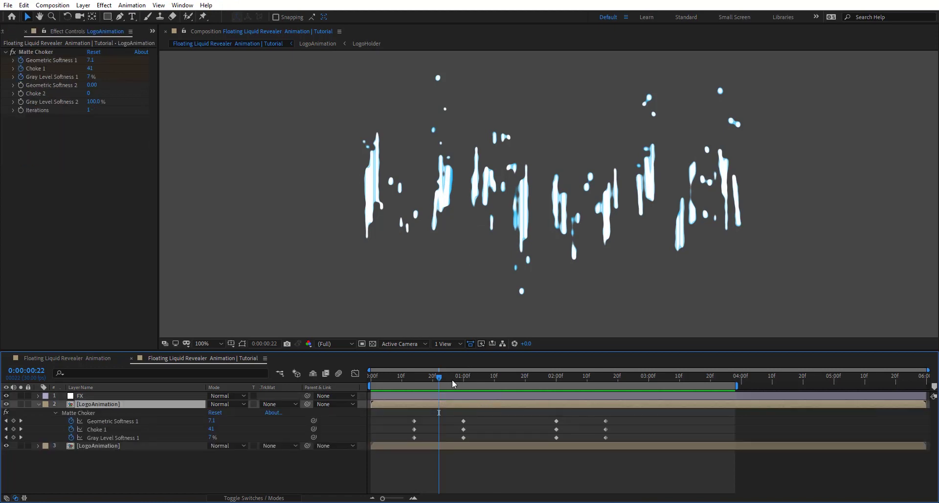
click(460, 377)
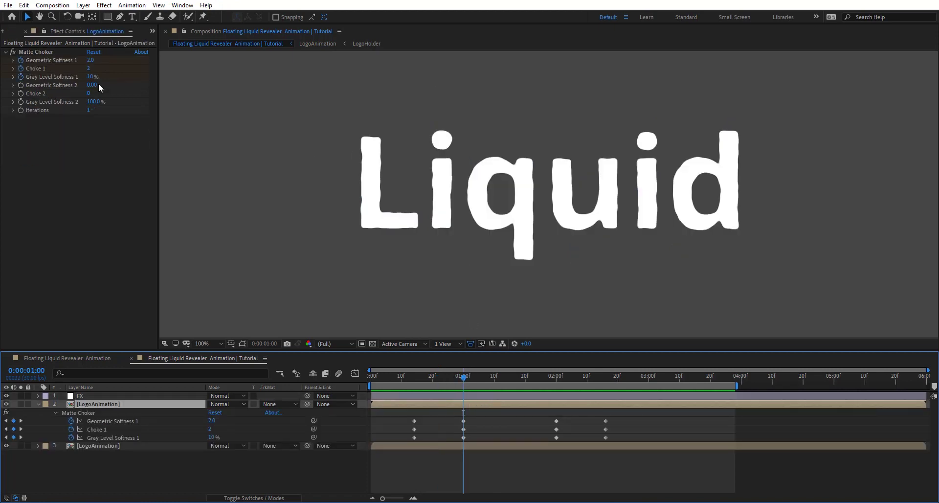
click(424, 396)
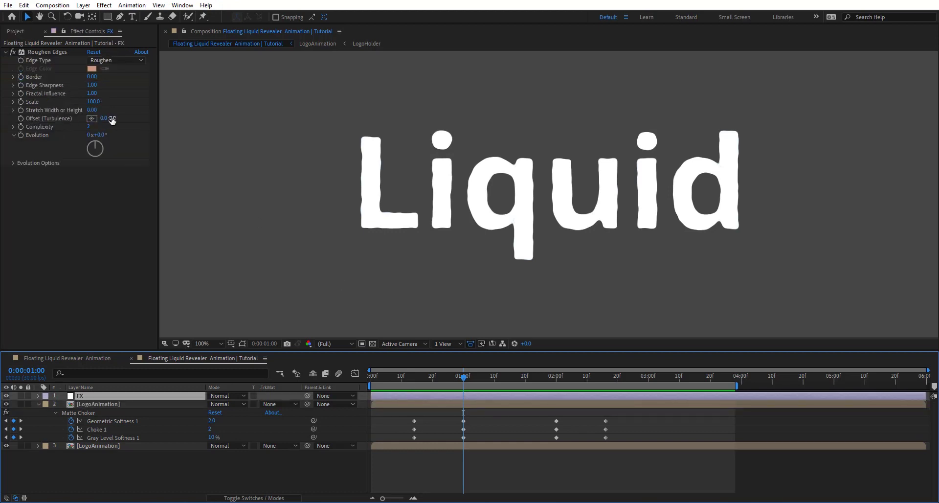
Keyframe Roughen Edges Offset (Turbulence) Y at 0 and move that keyframe to frame 0.
mouse_move(112, 120)
mouse_down()
mouse_move(248, 131)
mouse_move(71, 134)
mouse_move(117, 120)
mouse_up()
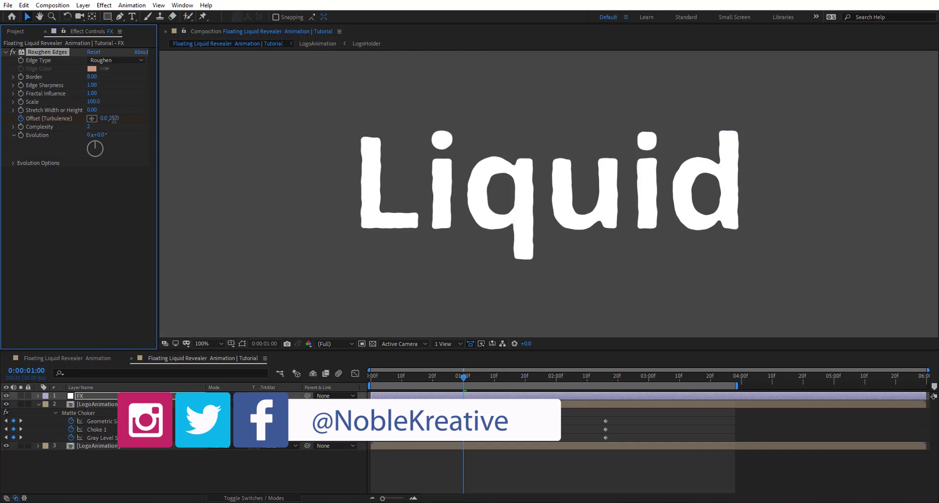
click(114, 119)
text(0)
key(Return)
key(u)
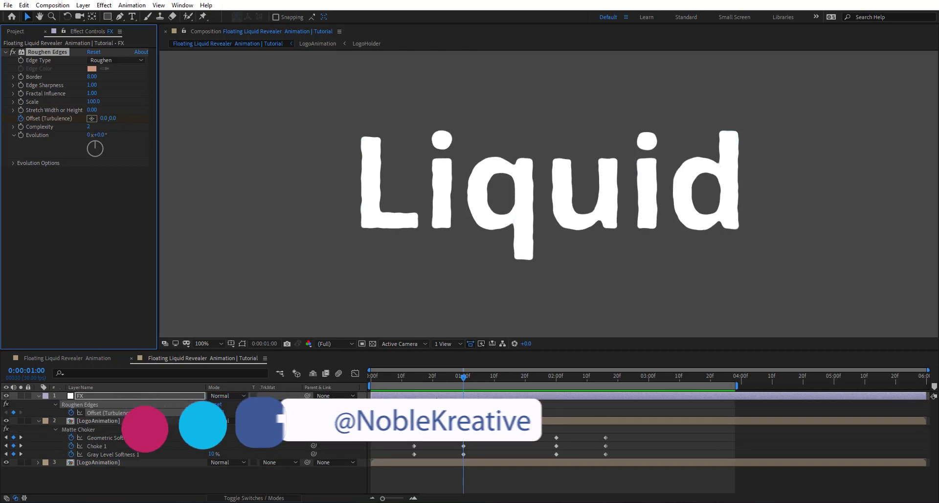
drag(464, 412, 368, 416)
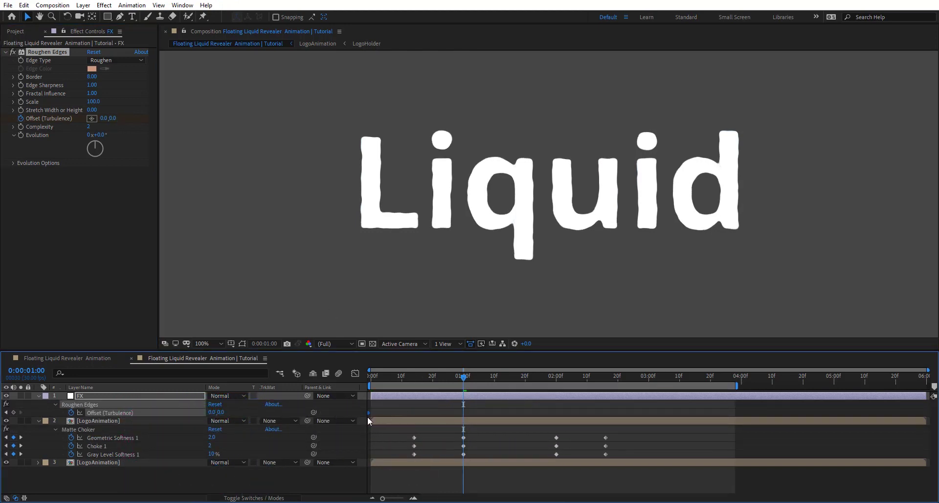
At 03:02, set the Offset (Turbulence) Y value to 200.
drag(634, 377, 655, 390)
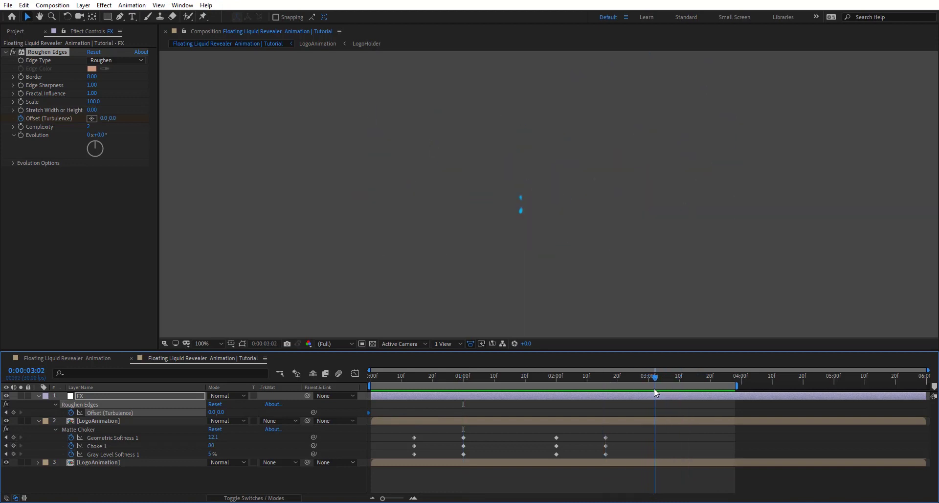
click(111, 119)
text(200)
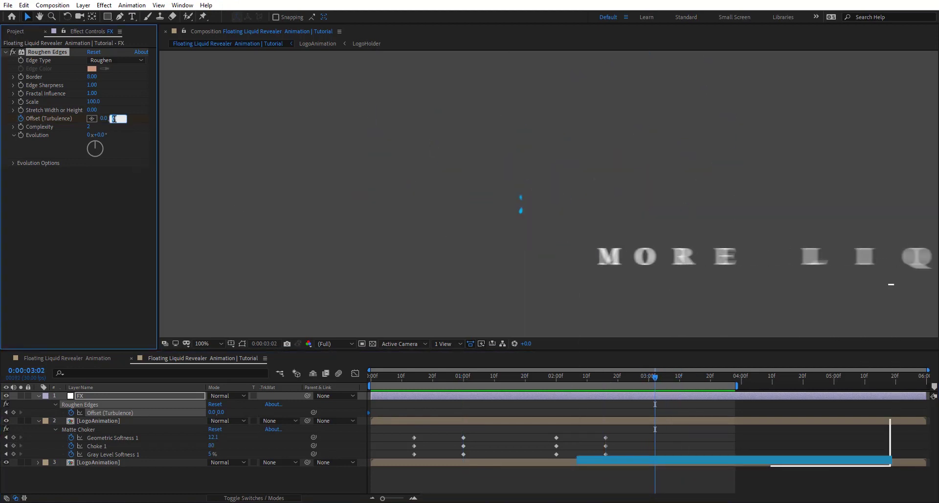
key(Return)
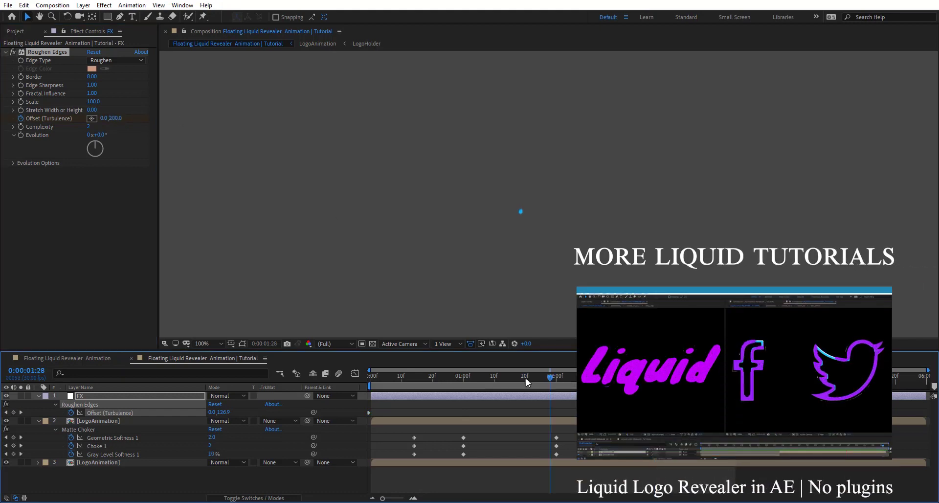
Preview the text breaking apart between 01:09 and 02:00, returning near 01:21.
mouse_move(527, 377)
mouse_down()
mouse_move(462, 379)
mouse_move(526, 384)
mouse_up()
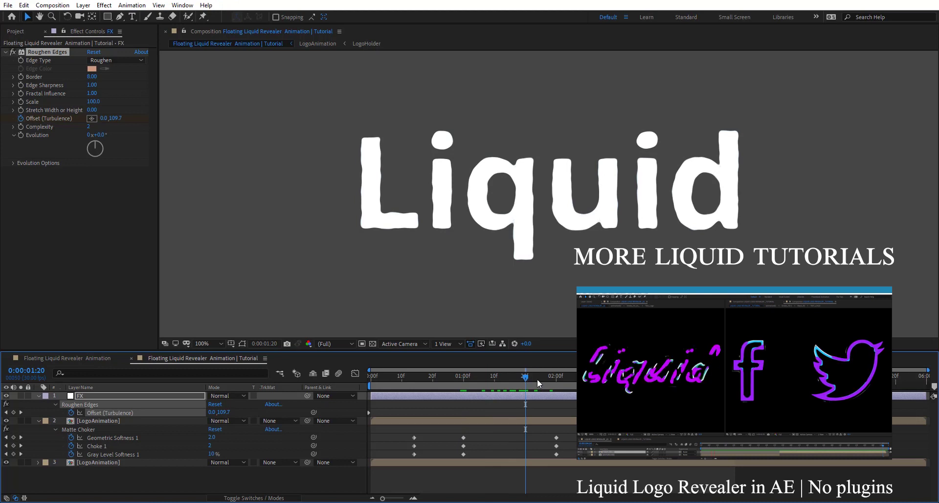
key(k)
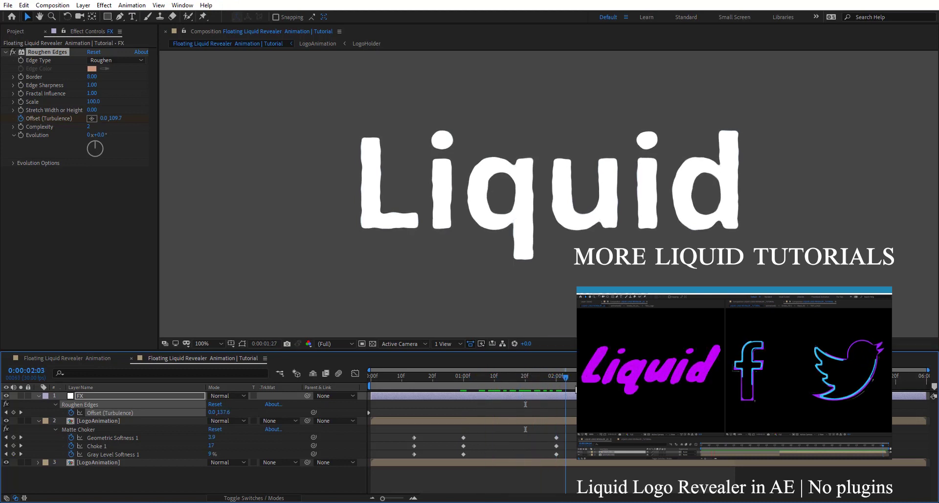
key(space)
drag(550, 386, 528, 394)
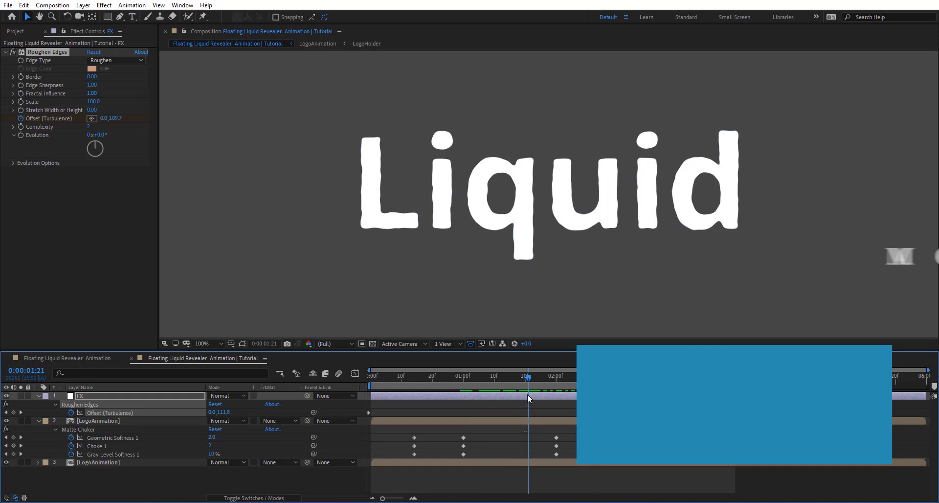
Apply Turbulent Displace to the bottom LogoAnimation layer.
click(139, 465)
click(136, 463)
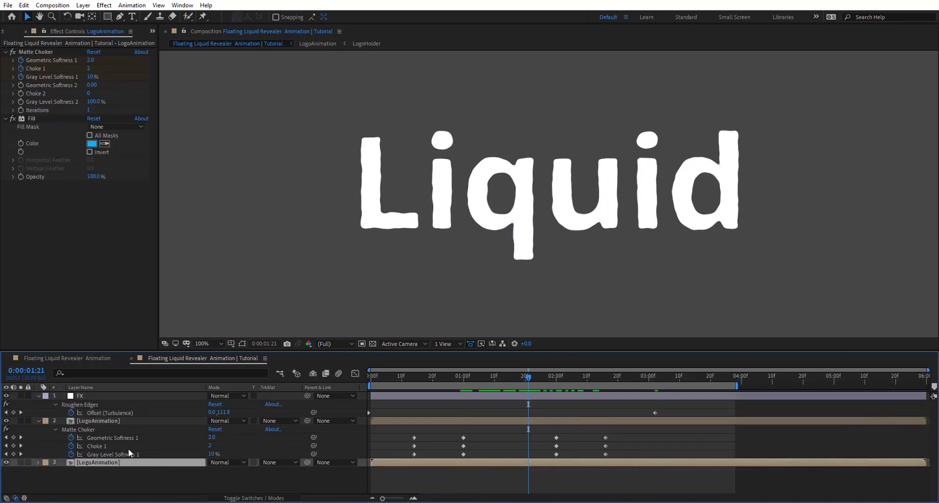
key(ctrl+space)
text(tur)
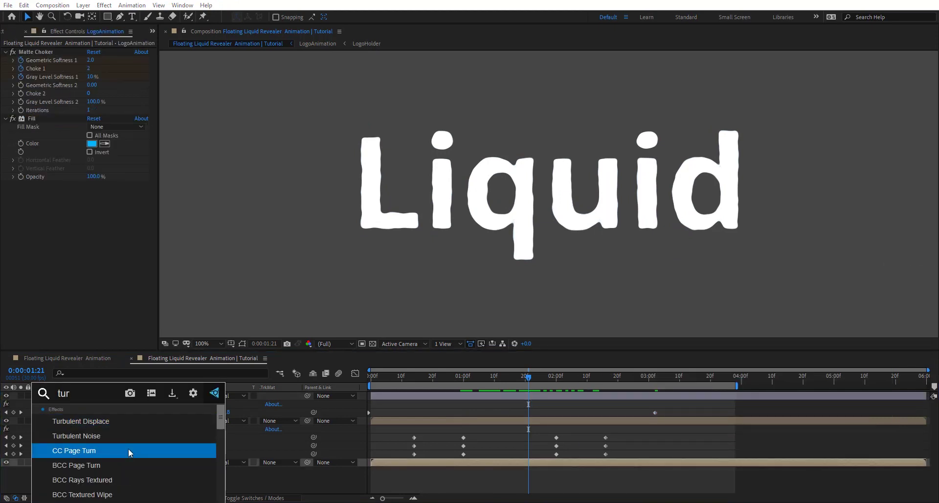
key(Up)
key(Up)
key(Return)
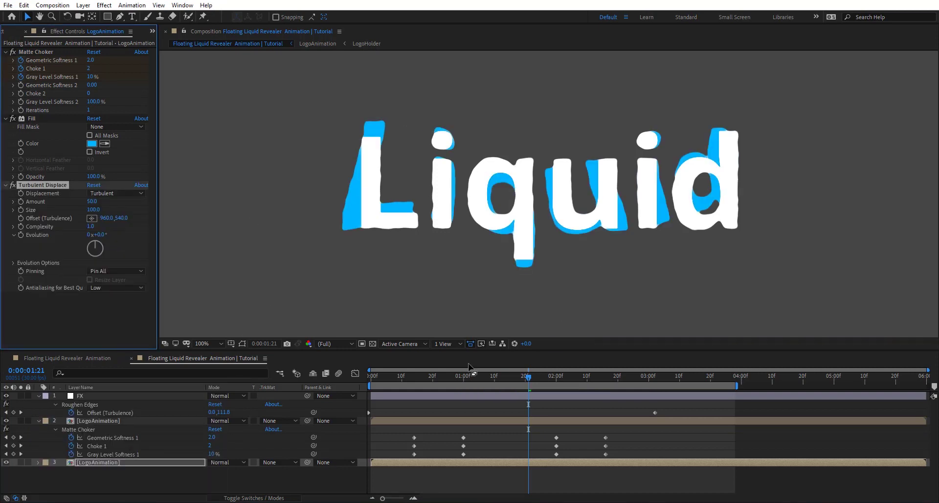
Preview the displaced letters and set the Displacement type to Vertical Displacement.
mouse_move(474, 376)
mouse_down()
mouse_move(432, 379)
mouse_move(490, 385)
mouse_up()
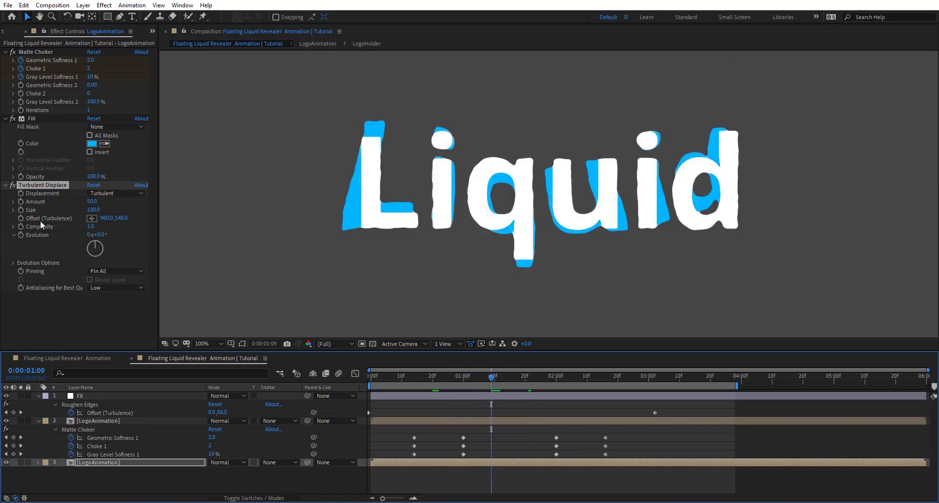
click(114, 193)
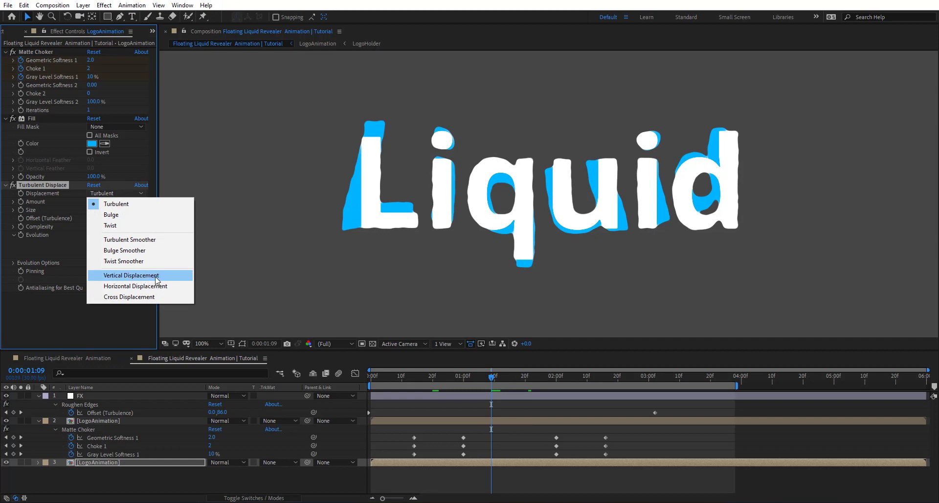
click(131, 275)
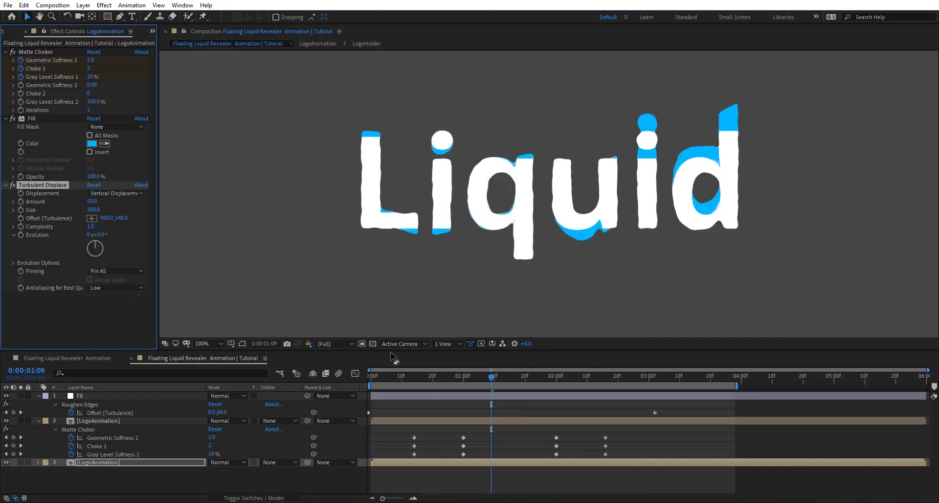
Keyframe Turbulent Displace Amount at 0 around 01:00 and shift that keyframe slightly later.
drag(484, 384, 471, 382)
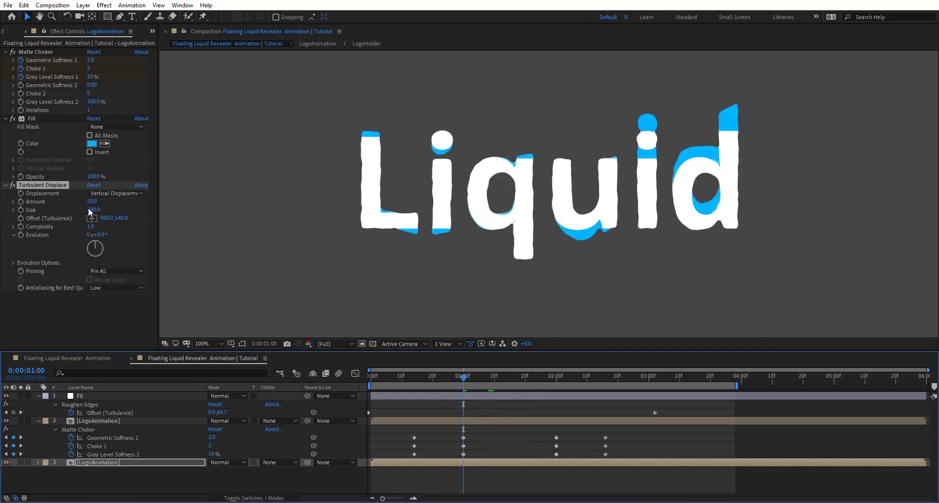
click(21, 202)
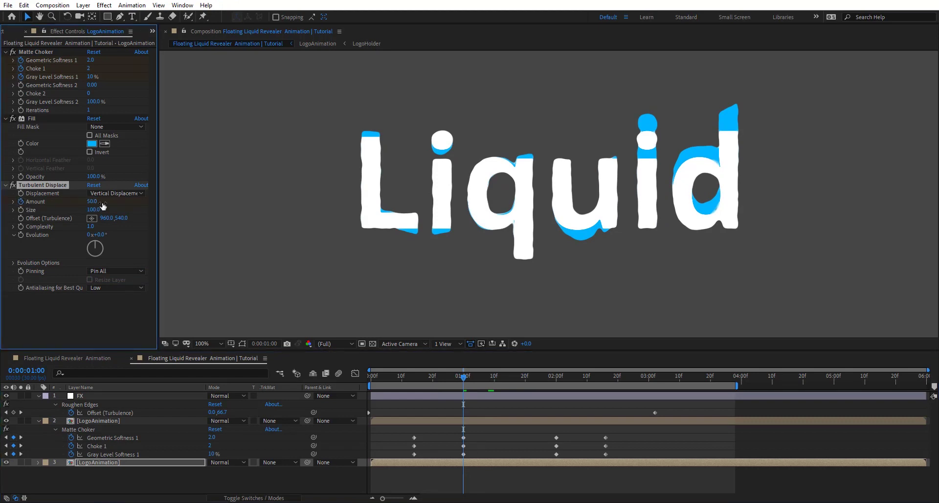
text(0)
key(Return)
key(u)
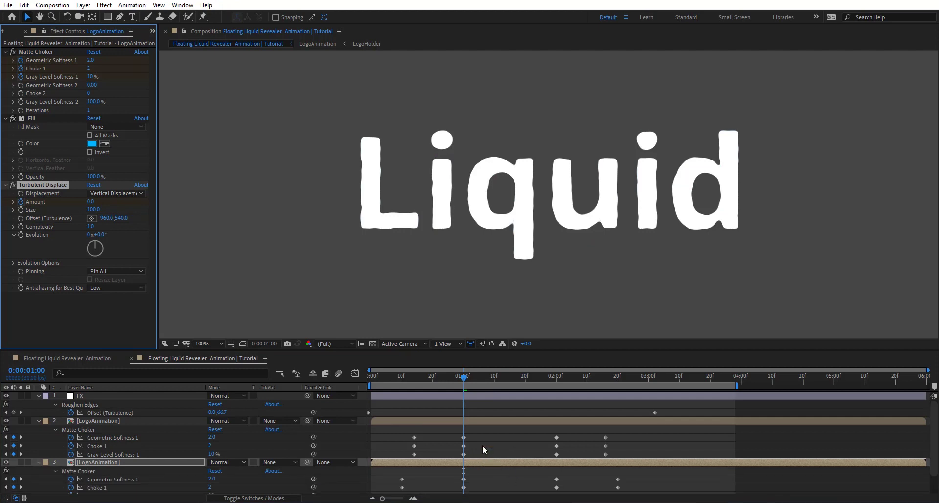
scroll(478, 446, down, 2)
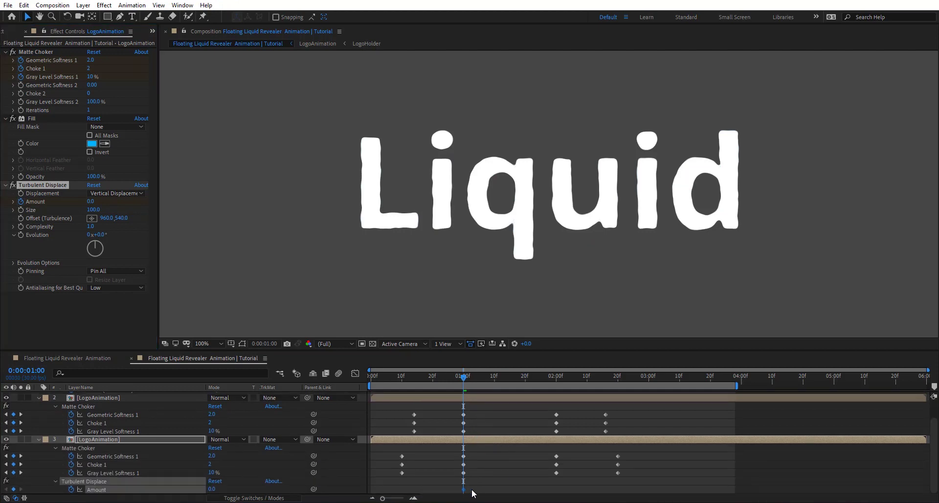
drag(465, 488, 480, 490)
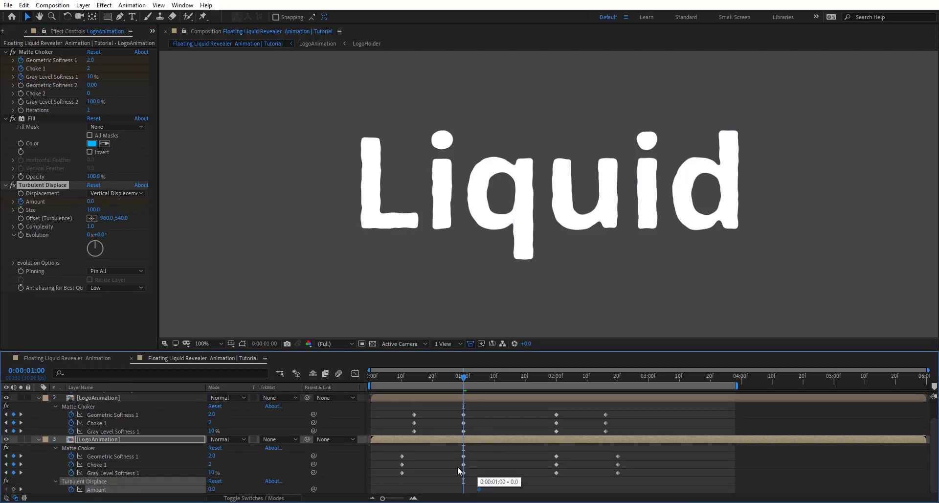
Set the Amount to 100 at frame 0:00:00:05.
drag(416, 377, 385, 377)
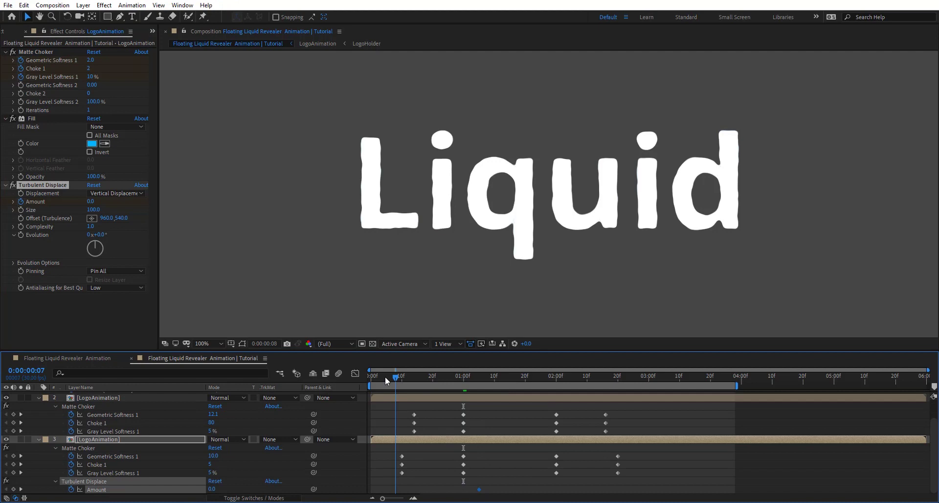
click(92, 202)
text(100)
key(Return)
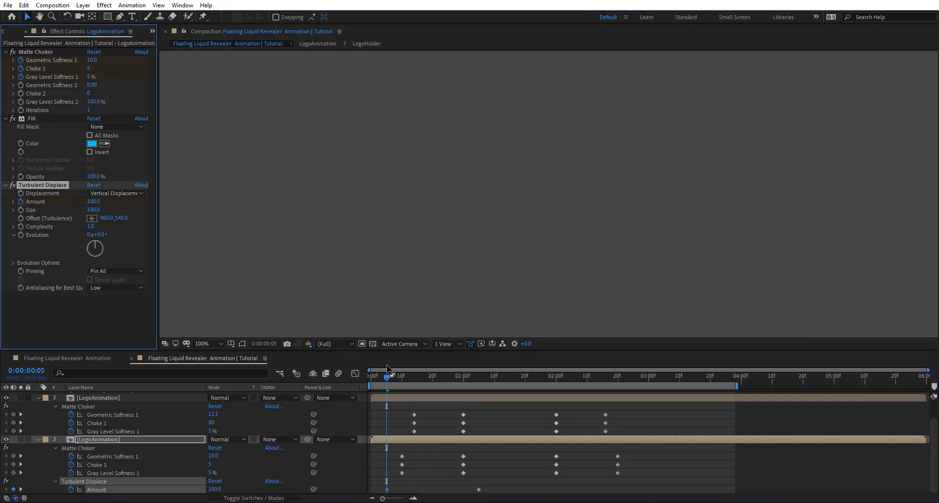
Set the Amount to -100 near frame 21, undoing a further negative adjustment.
drag(407, 376, 380, 382)
click(93, 201)
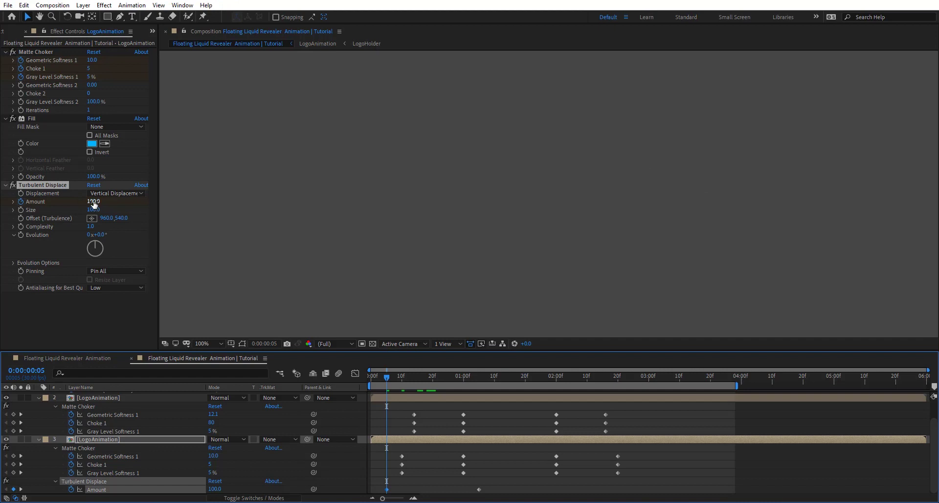
text(-100)
key(Return)
drag(386, 379, 435, 378)
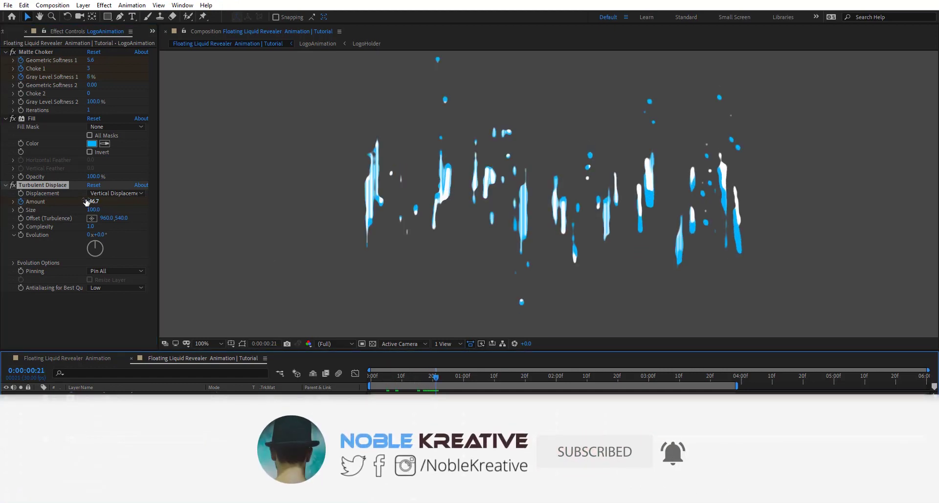
drag(93, 201, 61, 206)
key(ctrl+z)
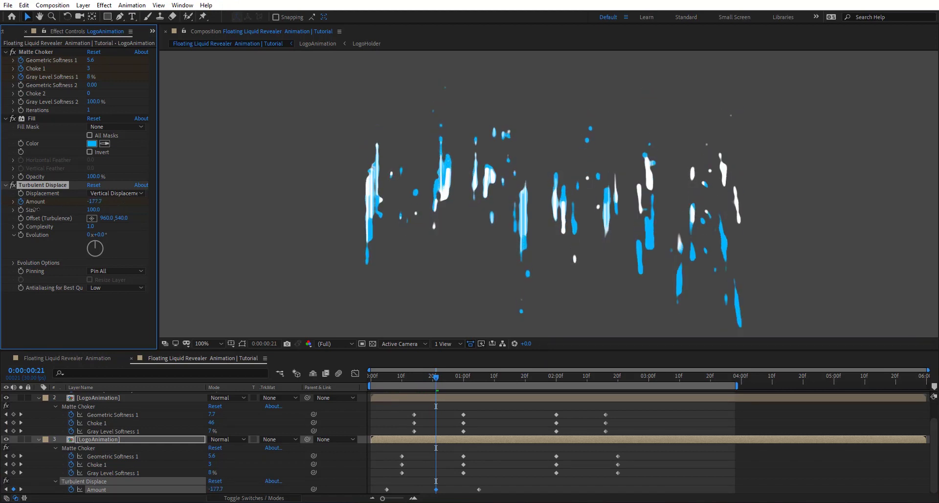
key(ctrl+z)
Set the Amount to 100 at 0:00:03:06 and play a preview of the animation.
drag(433, 374, 529, 380)
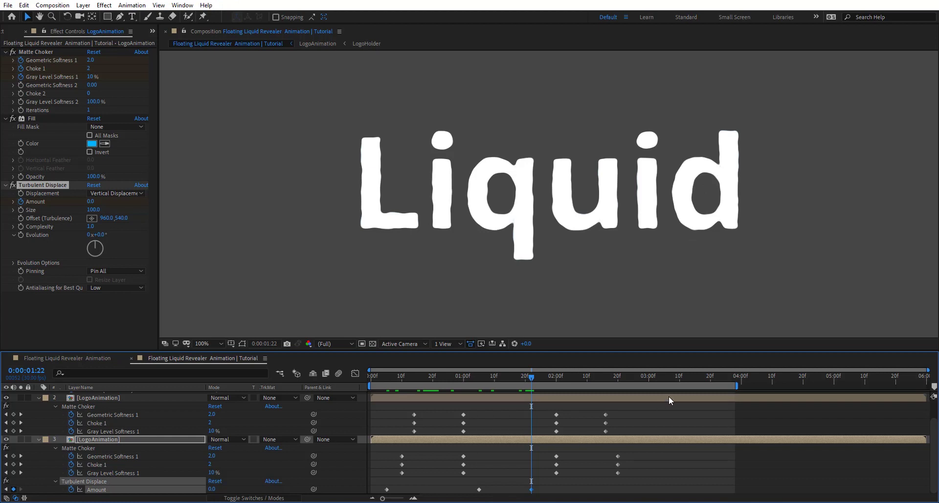
click(667, 380)
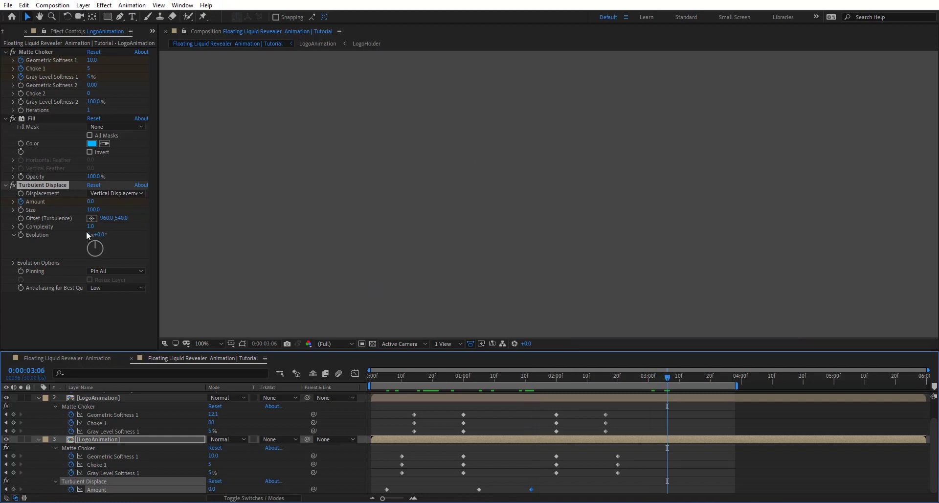
click(89, 202)
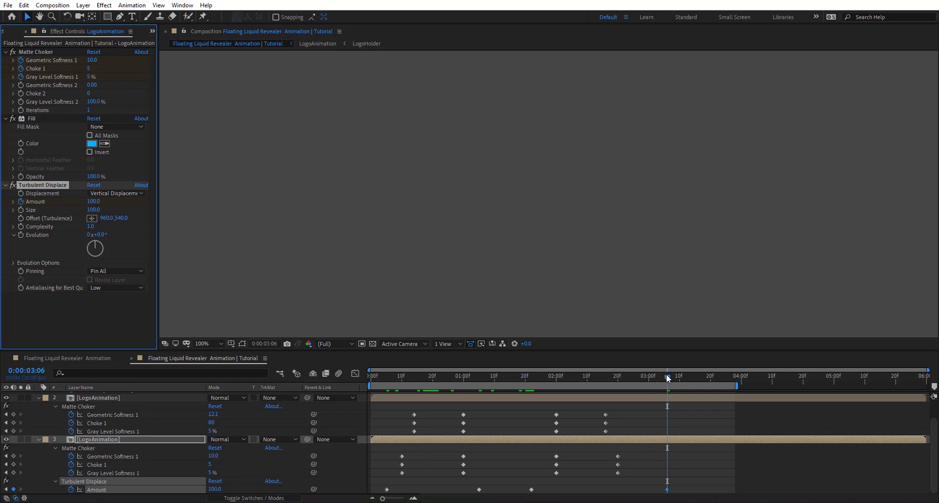
drag(668, 379, 541, 390)
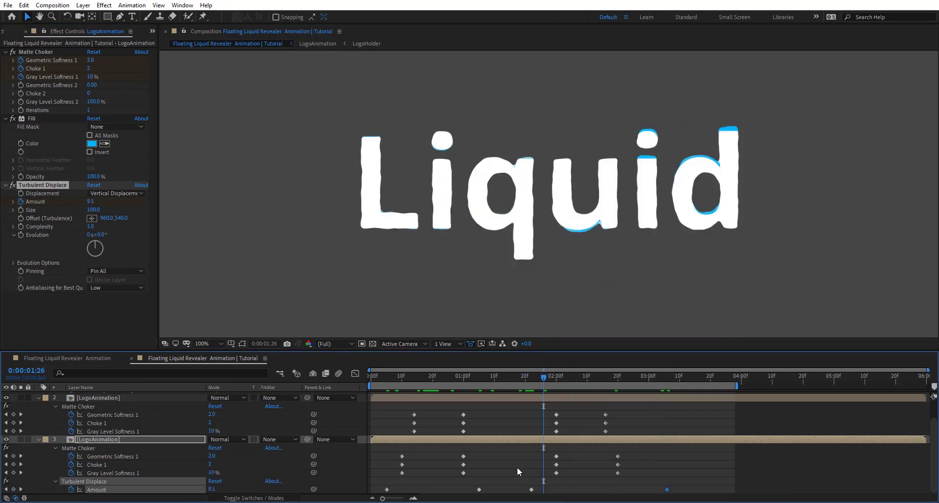
key(space)
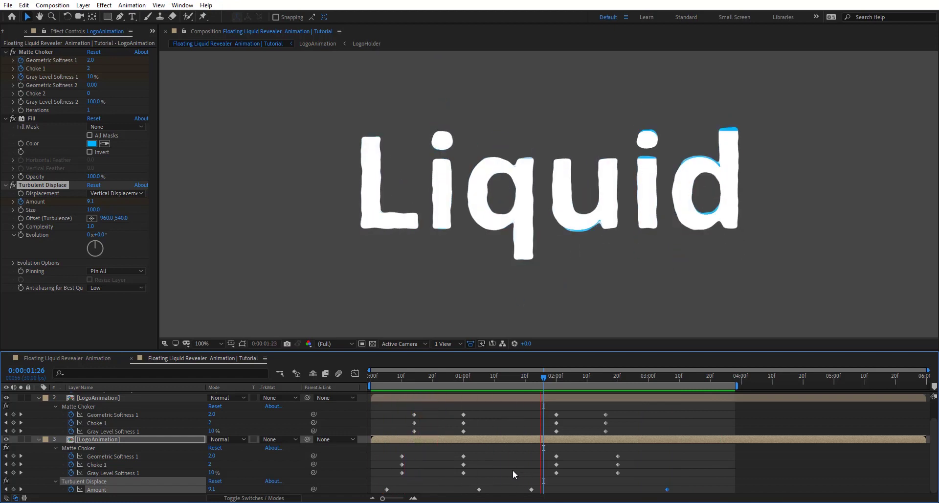
drag(541, 373, 506, 401)
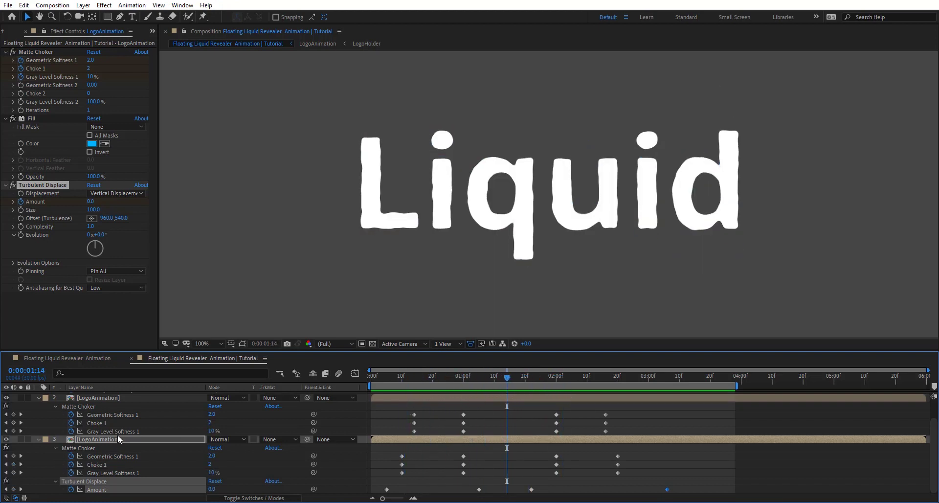
Apply Roughen Edges to the second LogoAnimation layer through the quick effect search.
scroll(127, 425, up, 1)
click(134, 421)
key(ctrl+space)
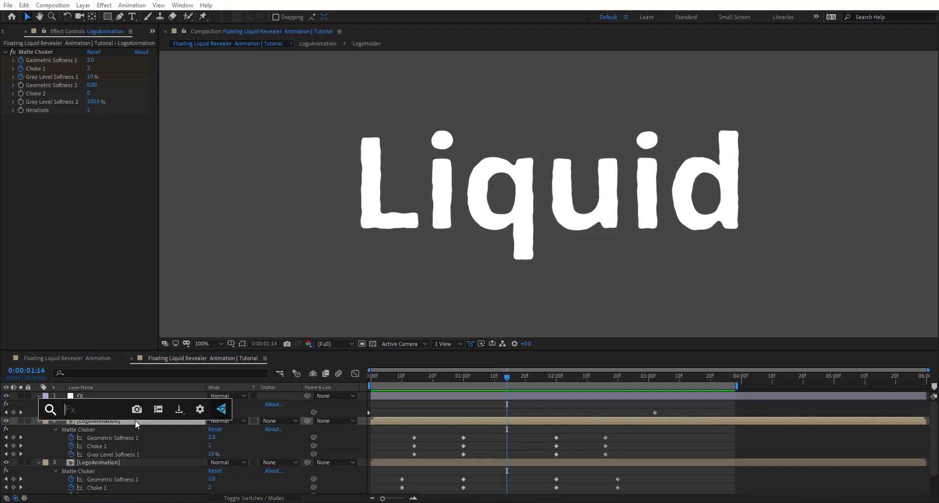
text(rou)
key(Return)
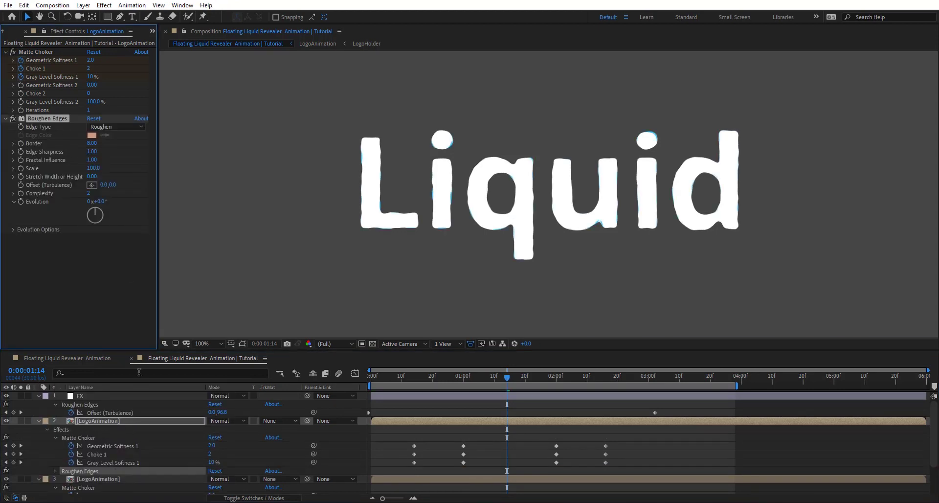
Drive Roughen Edges' Evolution with a time*50 expression, briefly testing manual values before re-enabling it.
alt+click(20, 201)
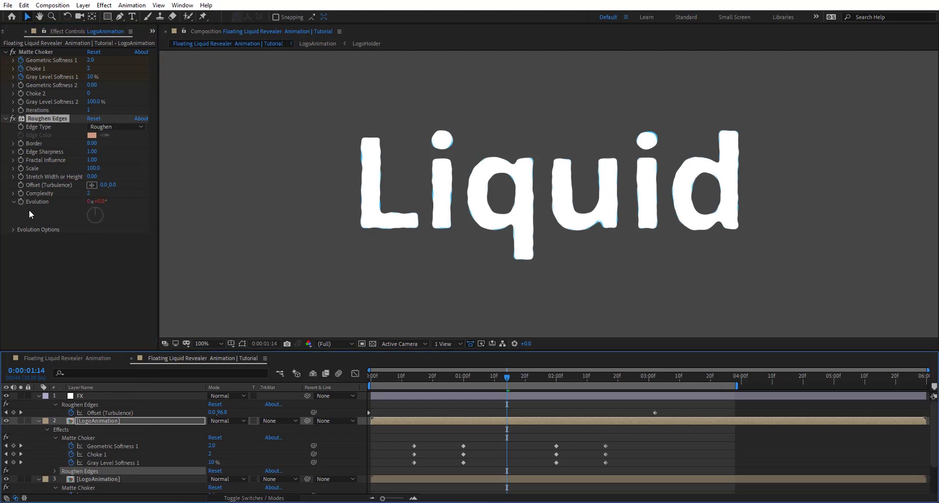
text(time)
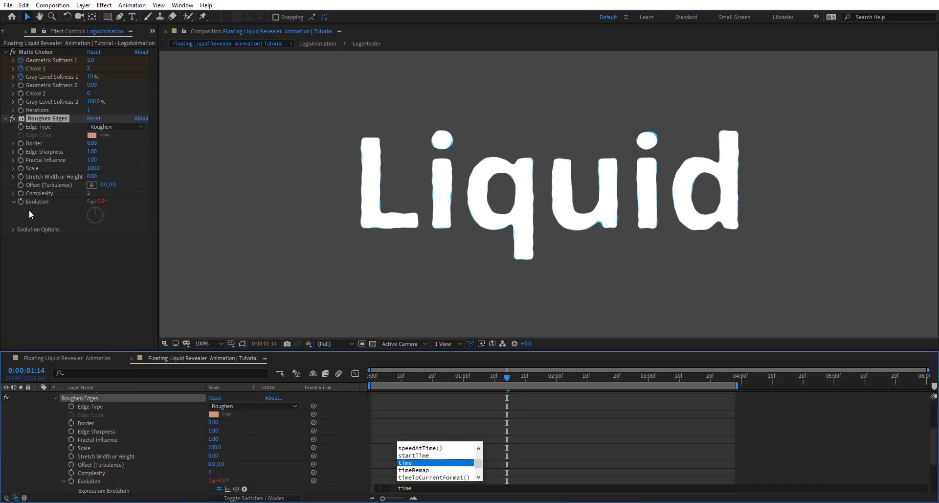
text(*50)
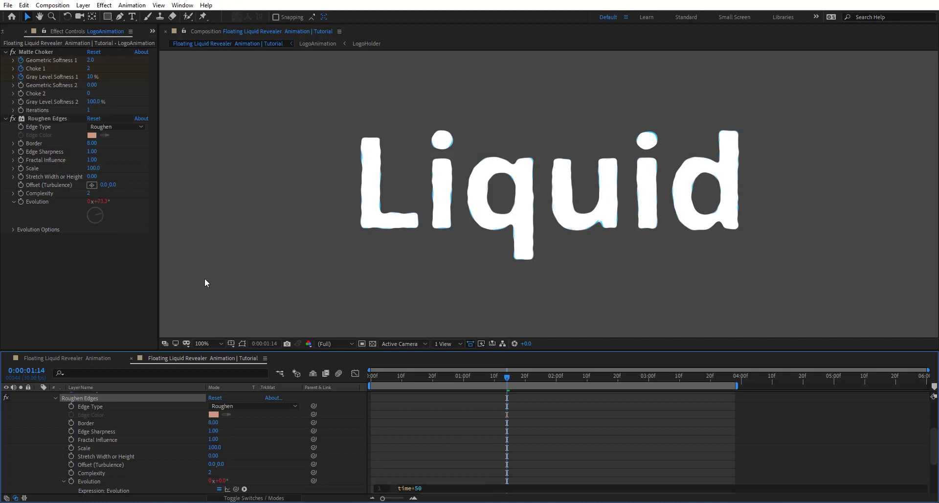
click(205, 281)
click(219, 489)
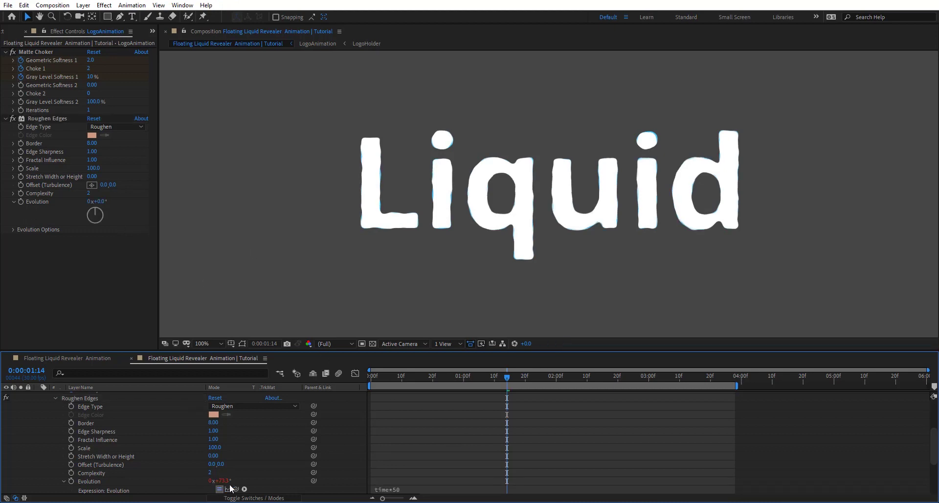
click(243, 482)
drag(270, 481, 600, 457)
key(ctrl+z)
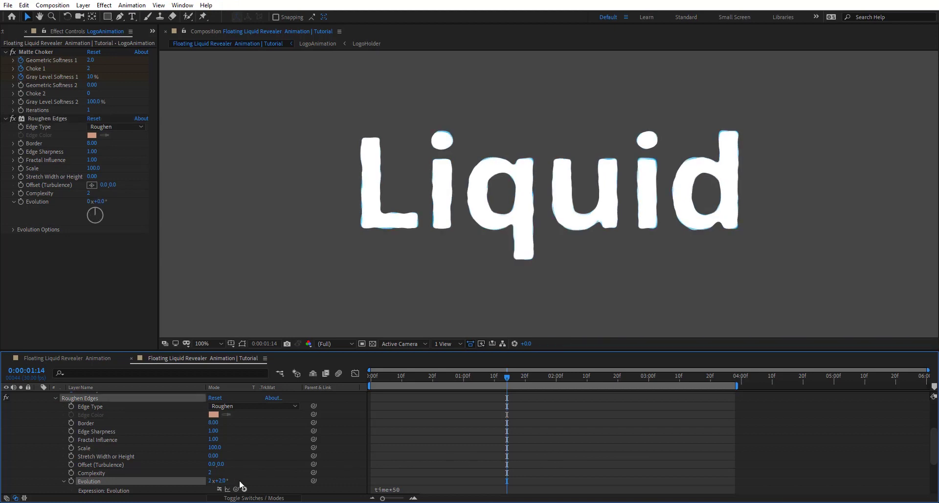
click(219, 488)
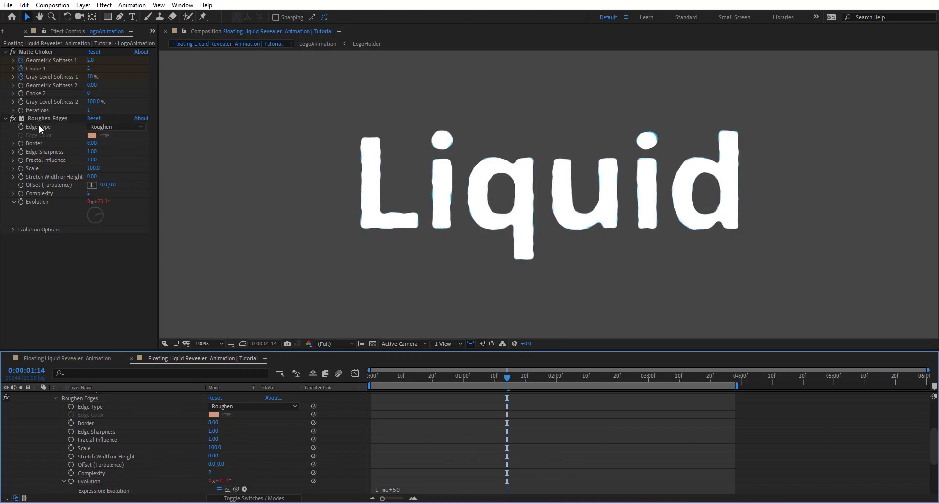
Edit the bottom LogoAnimation layer's Evolution expression to time*80 and check from 0:00:00:20.
click(39, 120)
scroll(104, 440, down, 3)
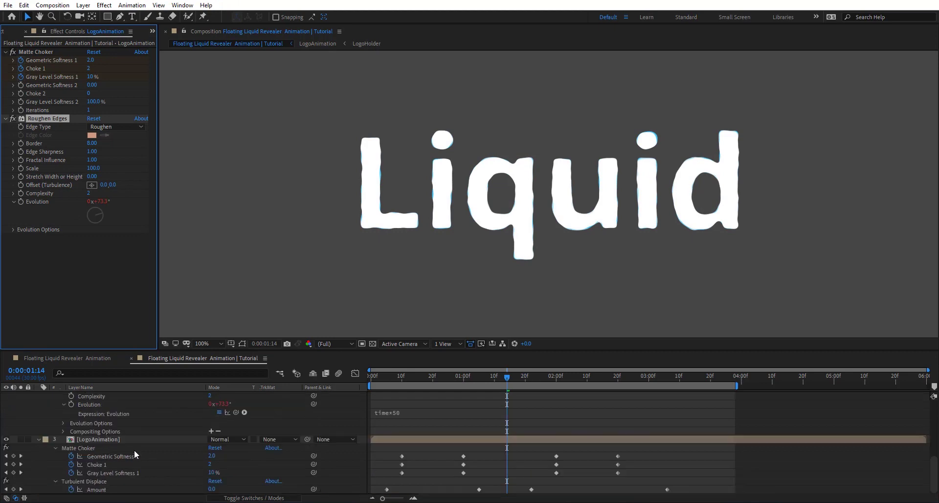
click(124, 442)
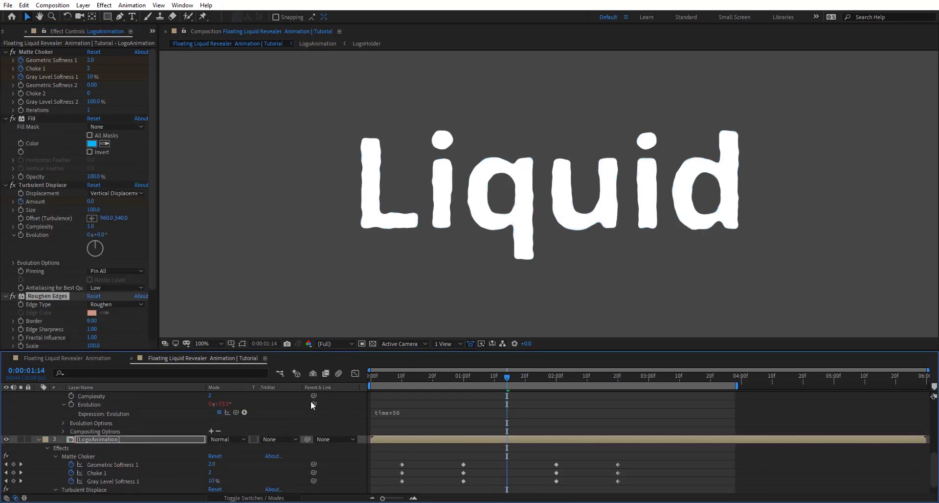
click(409, 395)
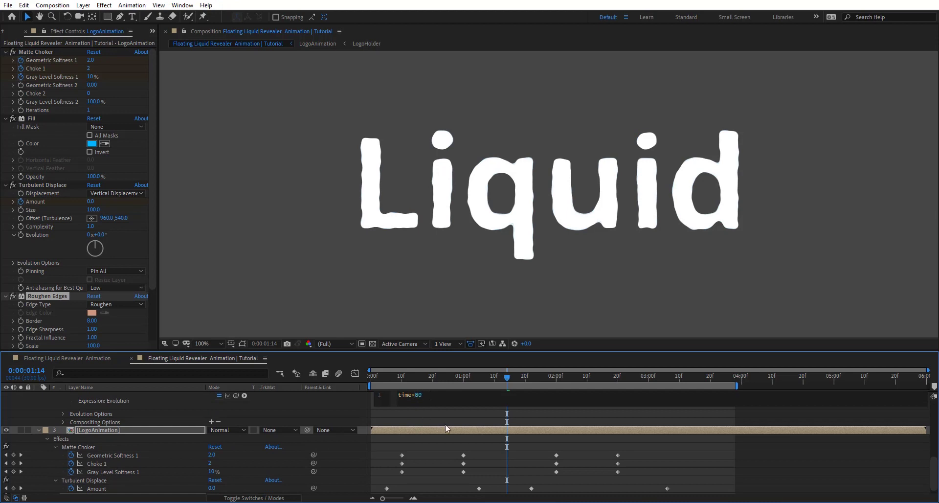
drag(505, 376, 127, 411)
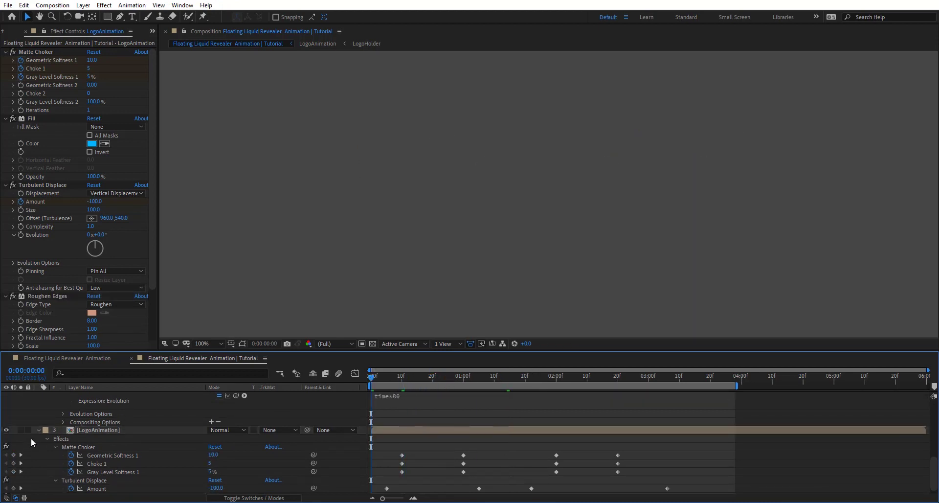
key(space)
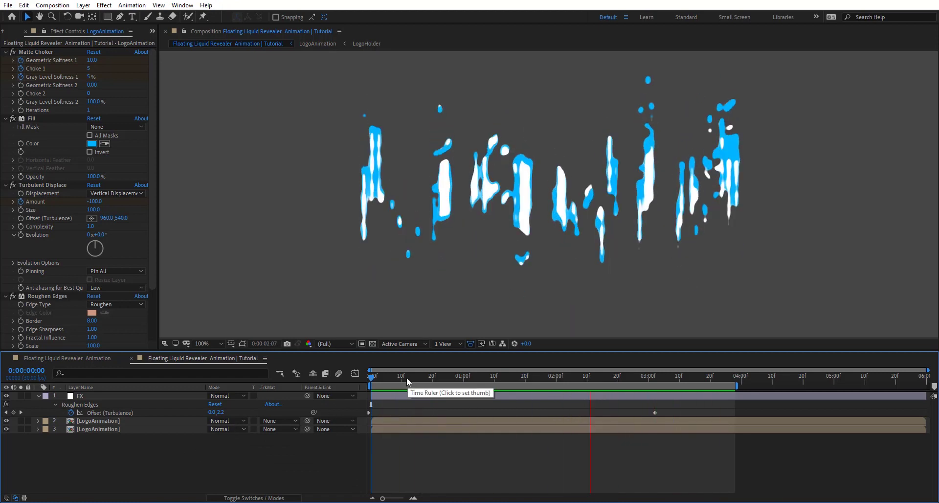
drag(406, 377, 581, 395)
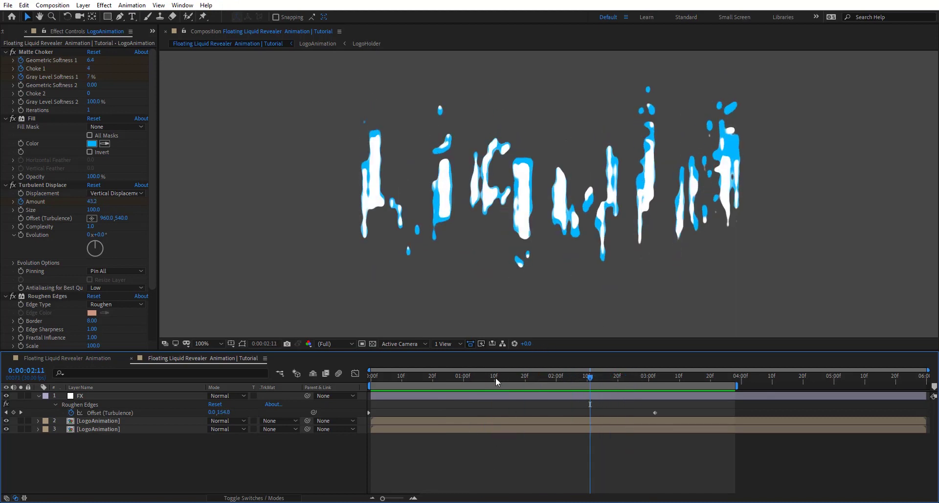
drag(495, 377, 466, 382)
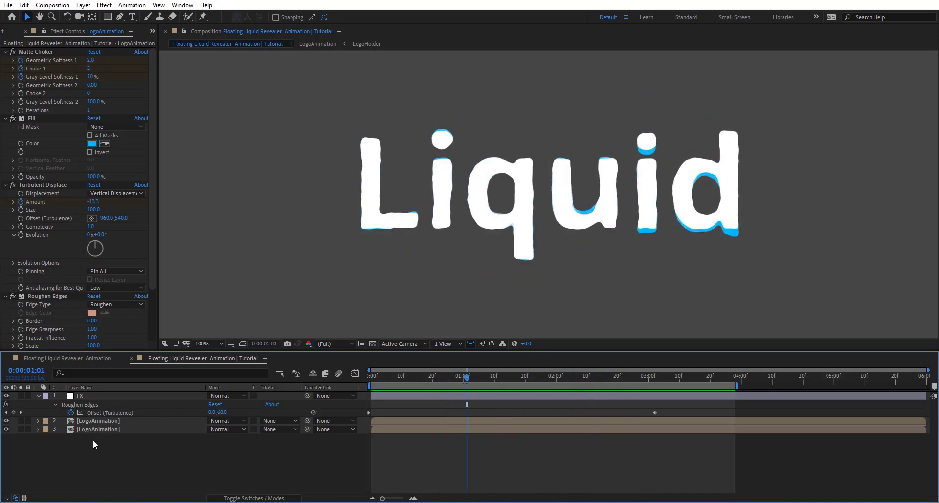
click(110, 422)
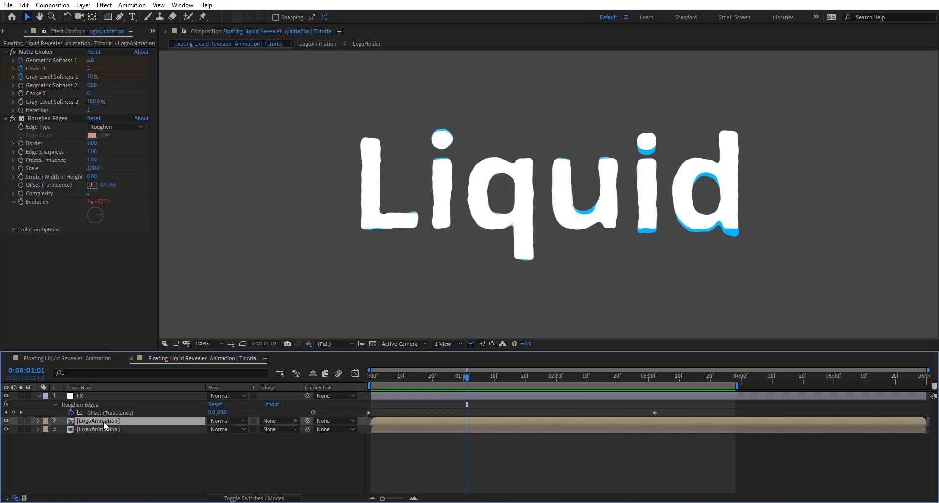
Inside the LogoAnimation precomp, duplicate the LogoHolder layer and reveal its keyframed Card Wipe properties.
double_click(103, 421)
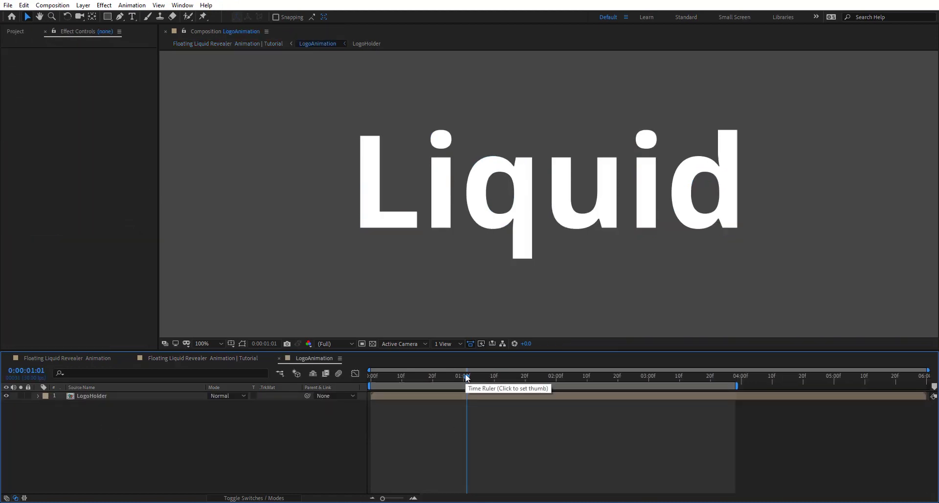
drag(465, 377, 417, 379)
click(403, 397)
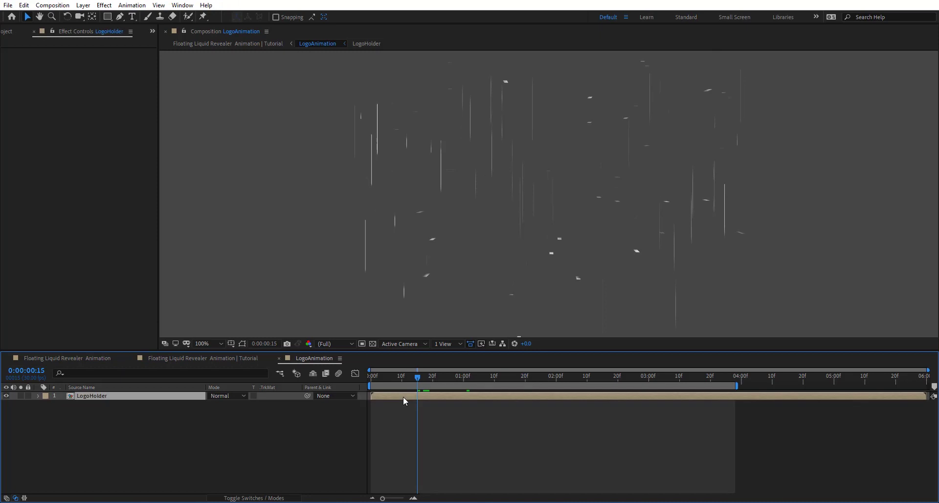
key(ctrl+d)
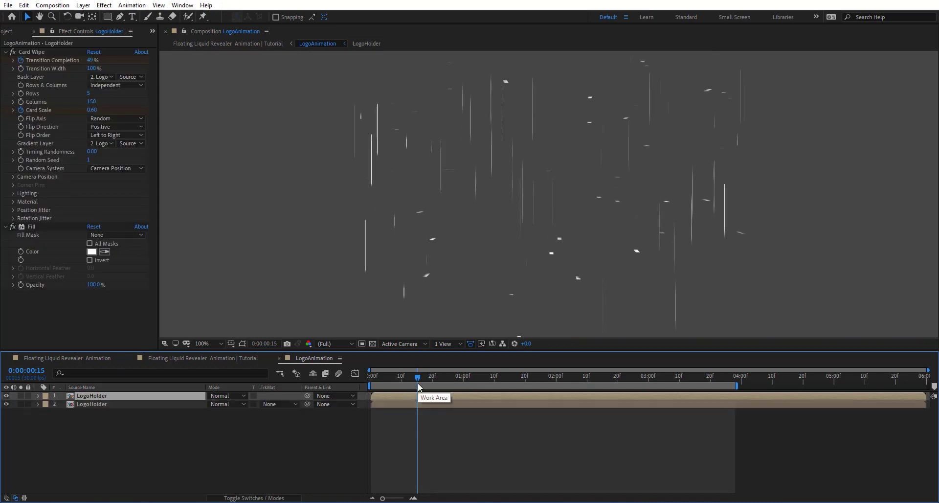
key(u)
drag(420, 379, 369, 388)
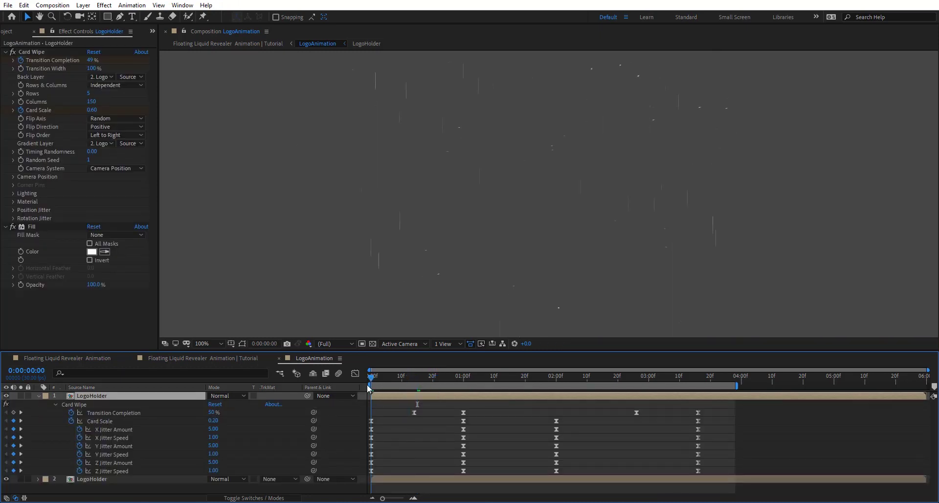
Set the first LogoHolder copy's Card Scale to 0.40 and Timing Randomness to 1.
click(93, 110)
text(0.4)
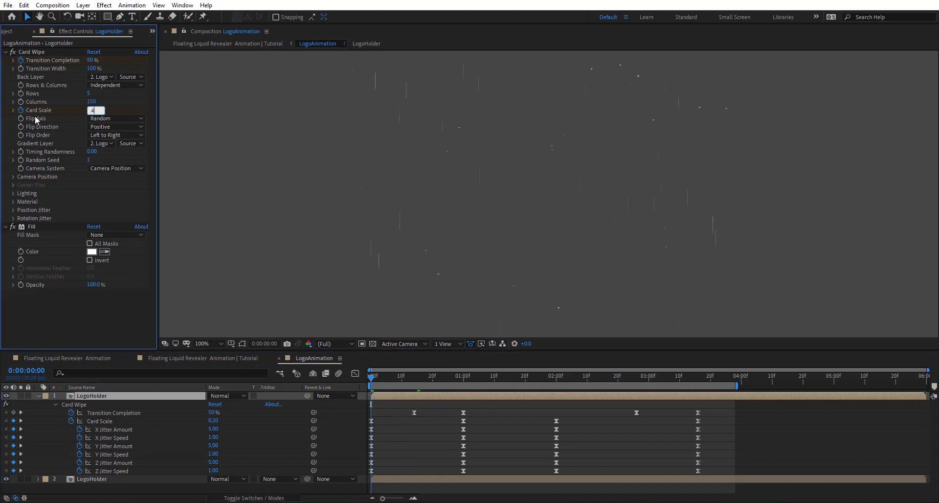
key(Return)
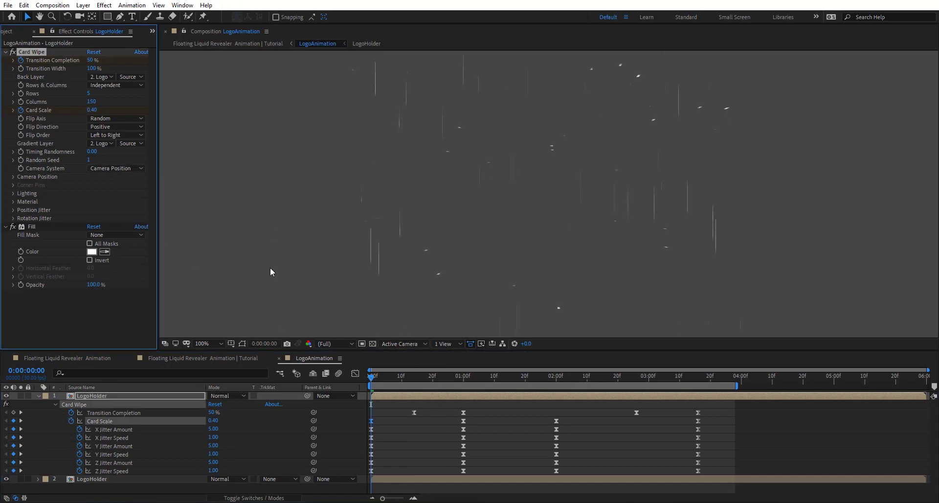
click(93, 152)
text(1)
key(Return)
Set the second LogoHolder copy's Timing Randomness to 0.50 and preview the card wipe.
click(132, 478)
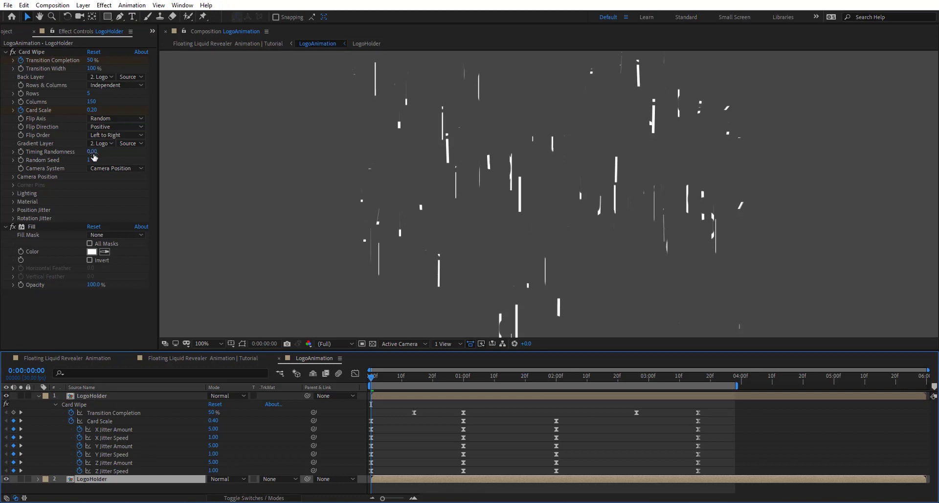
click(91, 153)
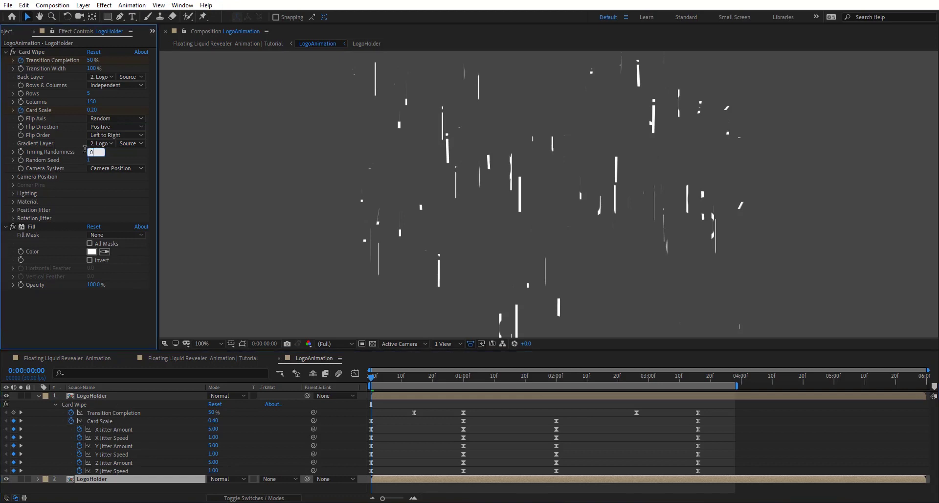
key(Return)
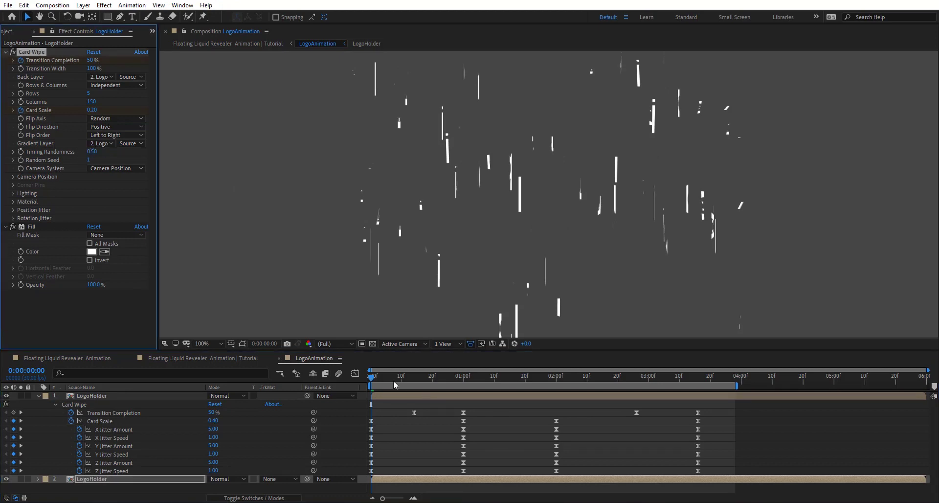
click(372, 380)
key(space)
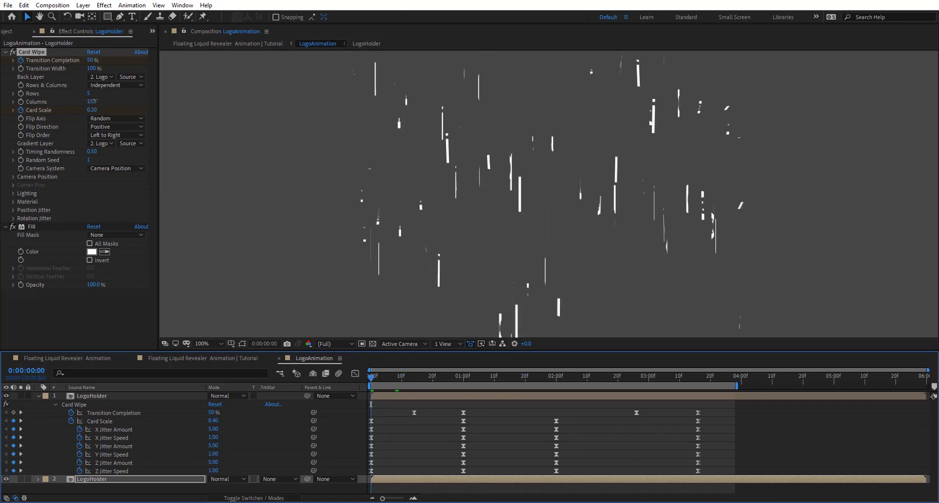
Give the lower LogoHolder copy's Card Wipe 10 rows, 200 columns and Card Scale 0.48.
drag(95, 100, 112, 101)
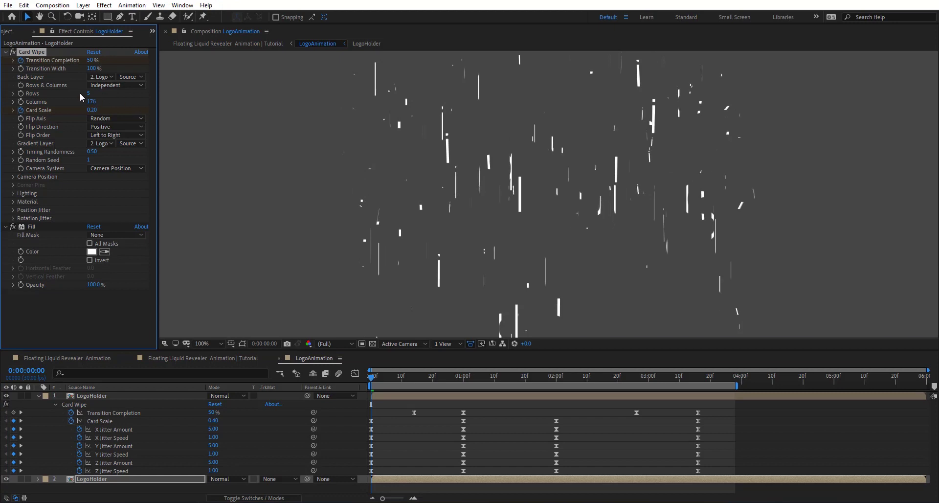
drag(89, 96, 100, 92)
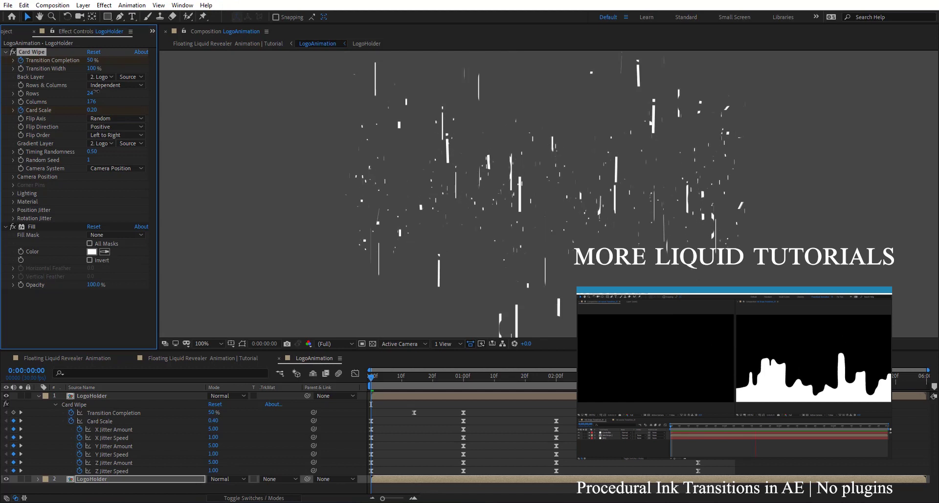
drag(99, 92, 89, 91)
click(90, 93)
text(10)
click(90, 101)
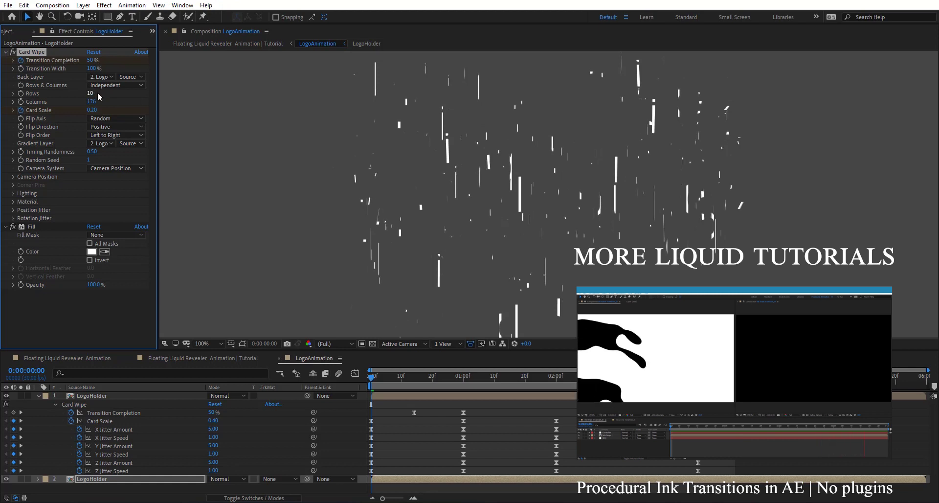
text(200)
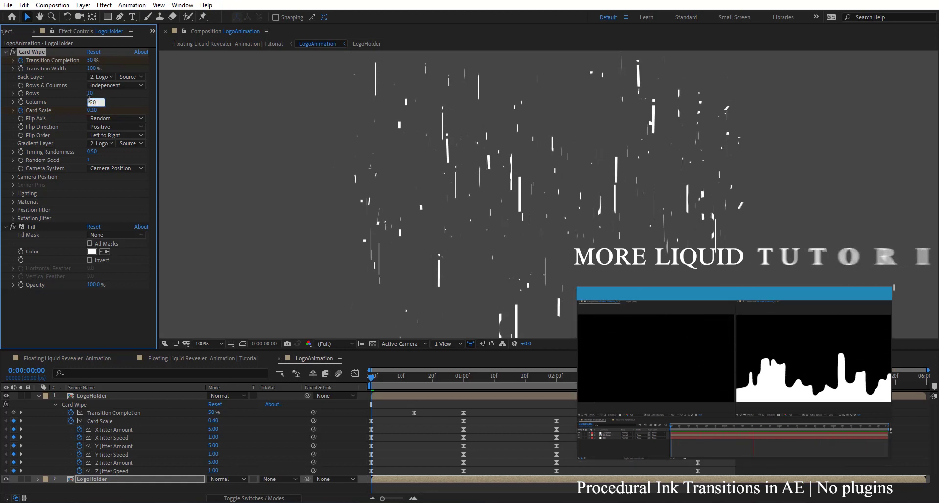
key(Return)
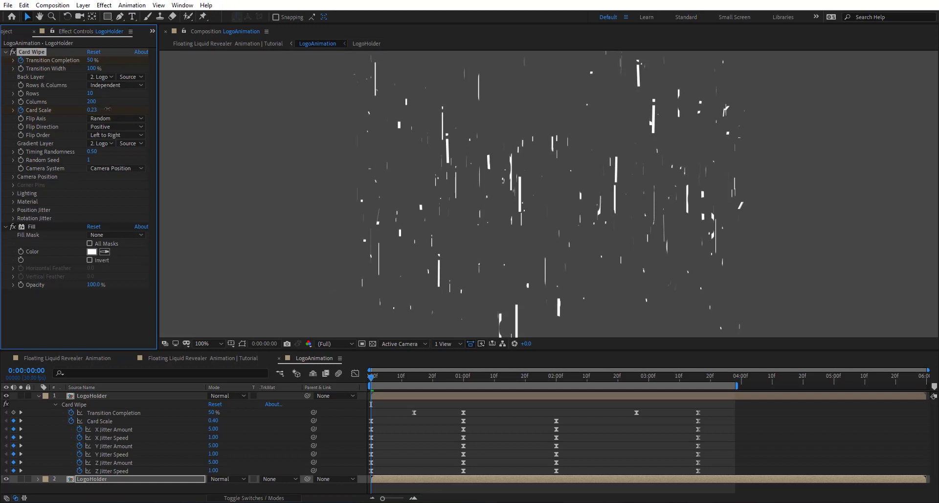
drag(166, 105, 250, 112)
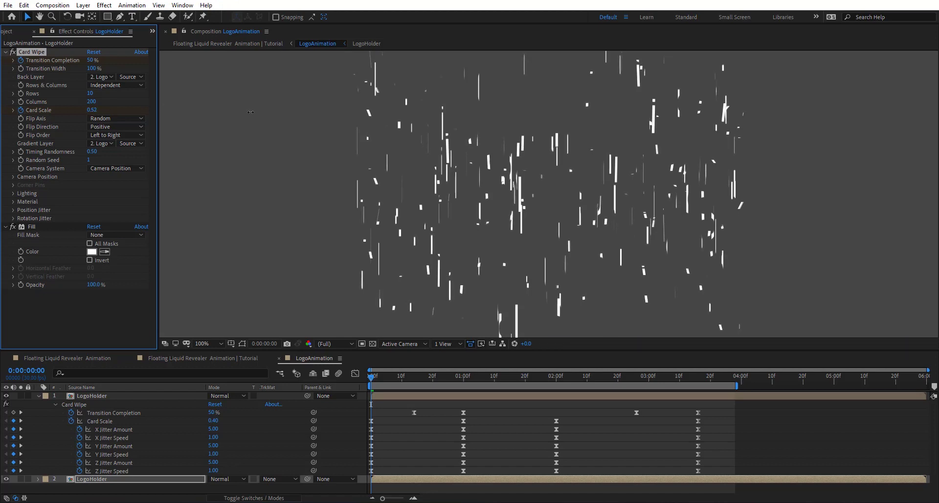
Return the top LogoHolder copy's Card Scale to 0.20 and preview both card layers.
click(110, 398)
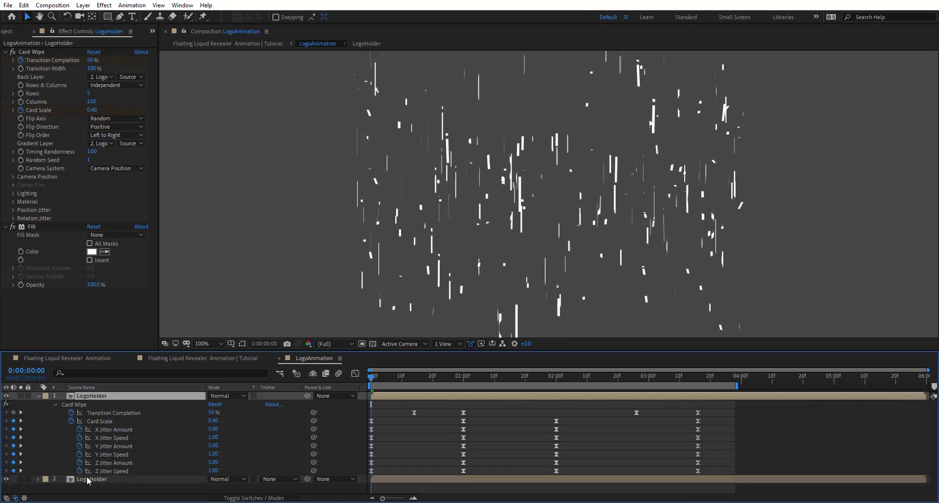
click(88, 479)
click(125, 397)
click(92, 111)
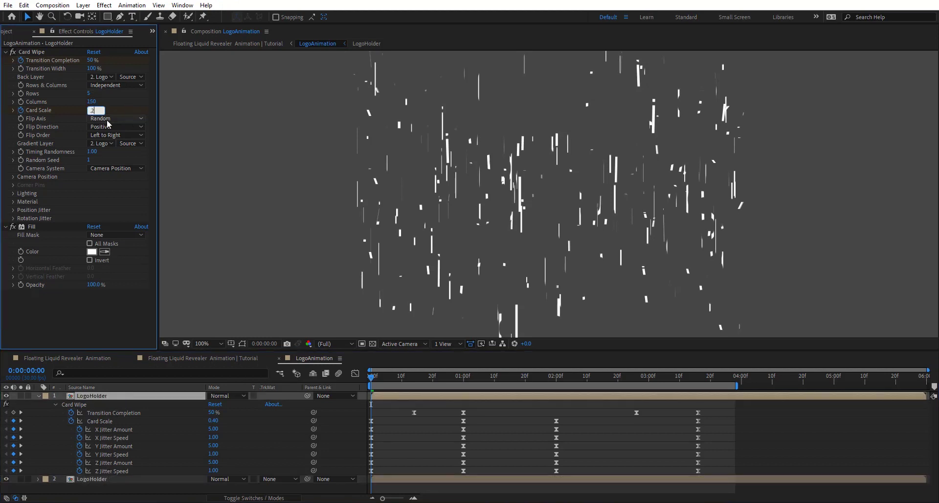
key(Return)
click(152, 481)
key(space)
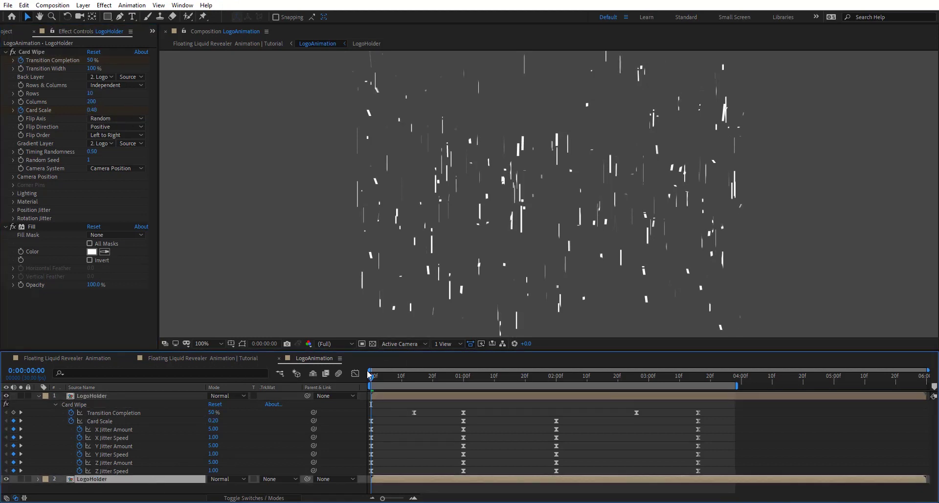
Move the top copy's 1:00 Card Wipe keyframes to 1:03 and the 2:00 set to 1:24.
click(466, 387)
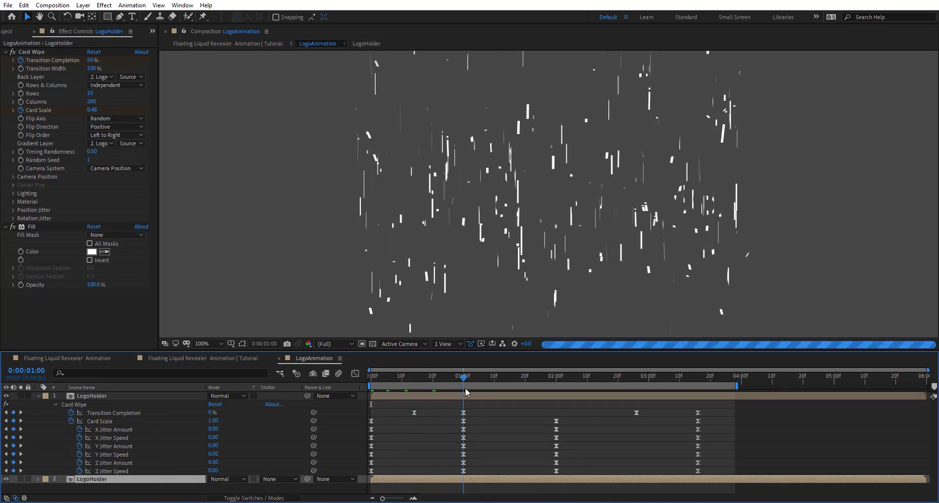
drag(507, 394, 477, 416)
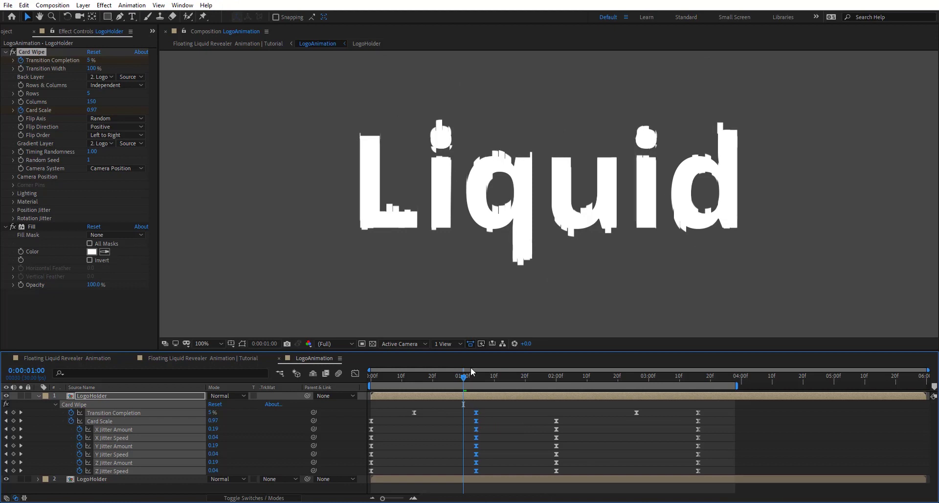
click(540, 387)
drag(566, 416, 538, 471)
click(552, 385)
click(566, 472)
key(ctrl+z)
drag(591, 377, 688, 383)
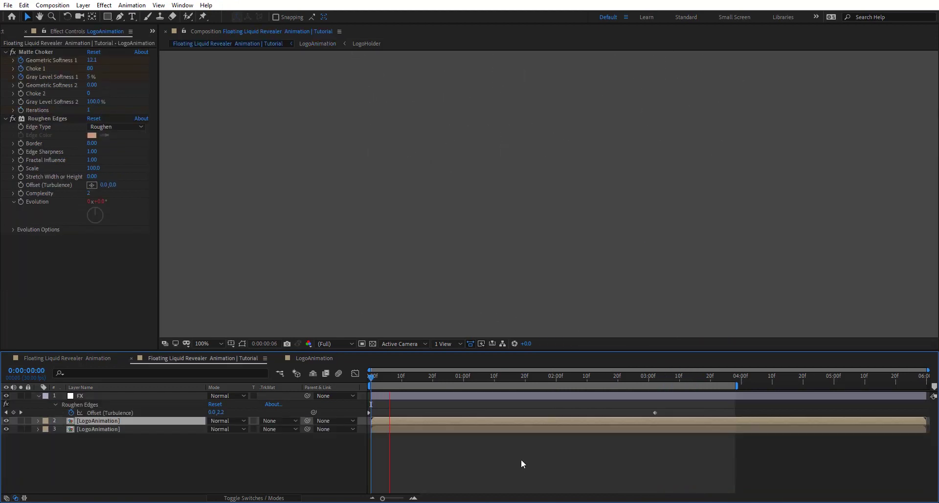